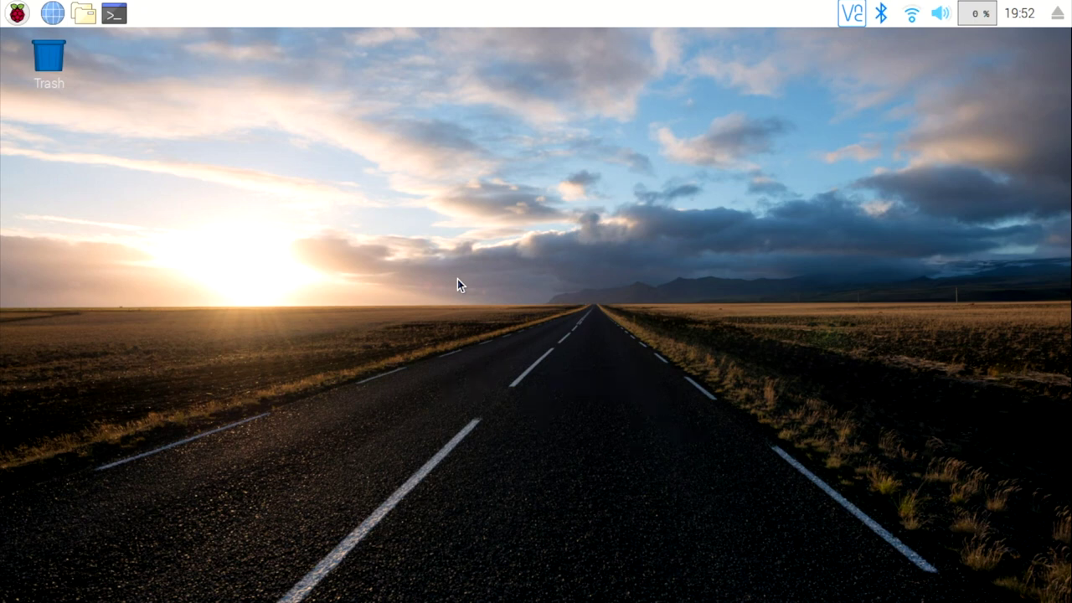
# Step: Open a terminal and run cat /etc/os-release, showing Raspbian GNU/Linux 9 (stretch)
pyautogui.click(117, 15)
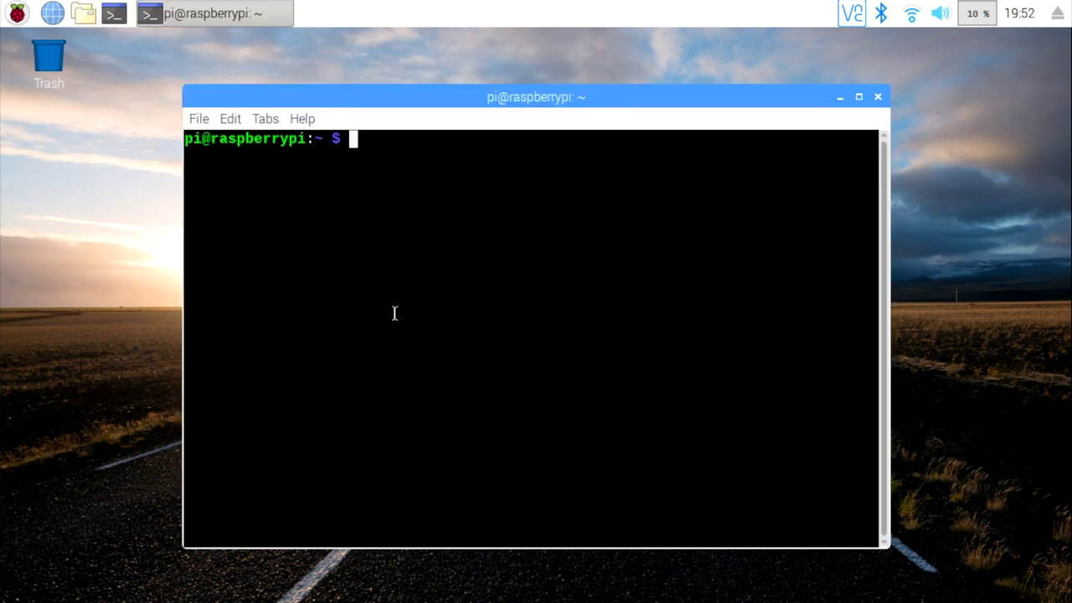
pyautogui.write('cat /etc/')
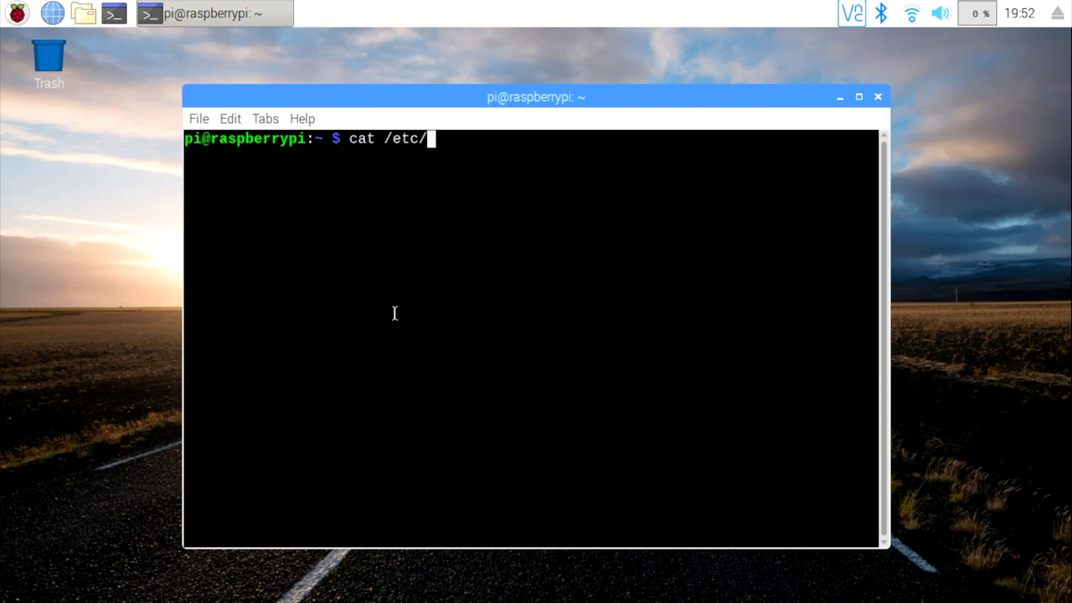
pyautogui.write('os-release')
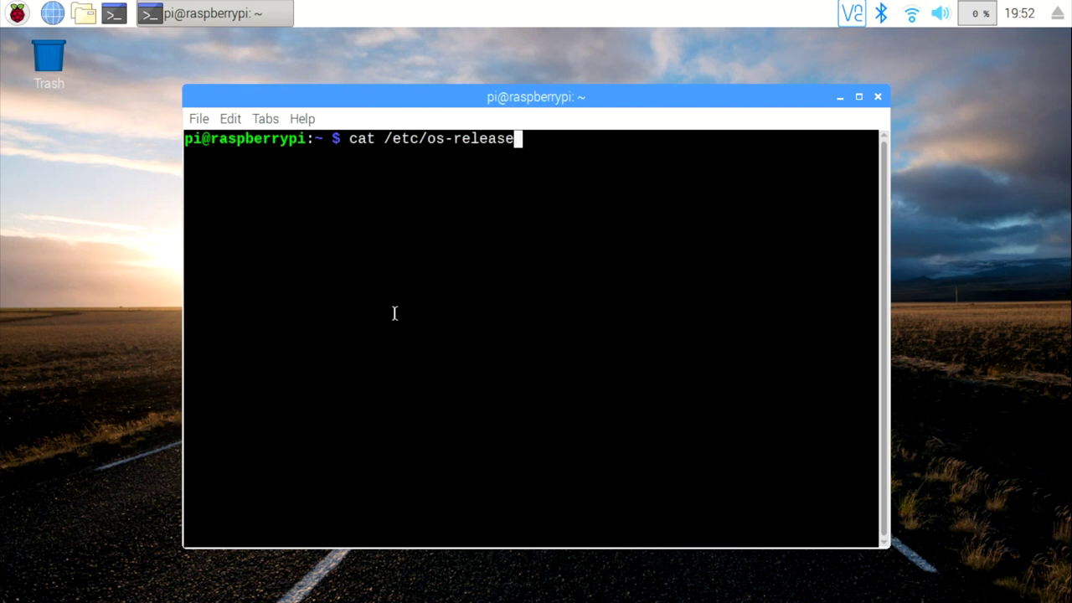
pyautogui.press('Return')
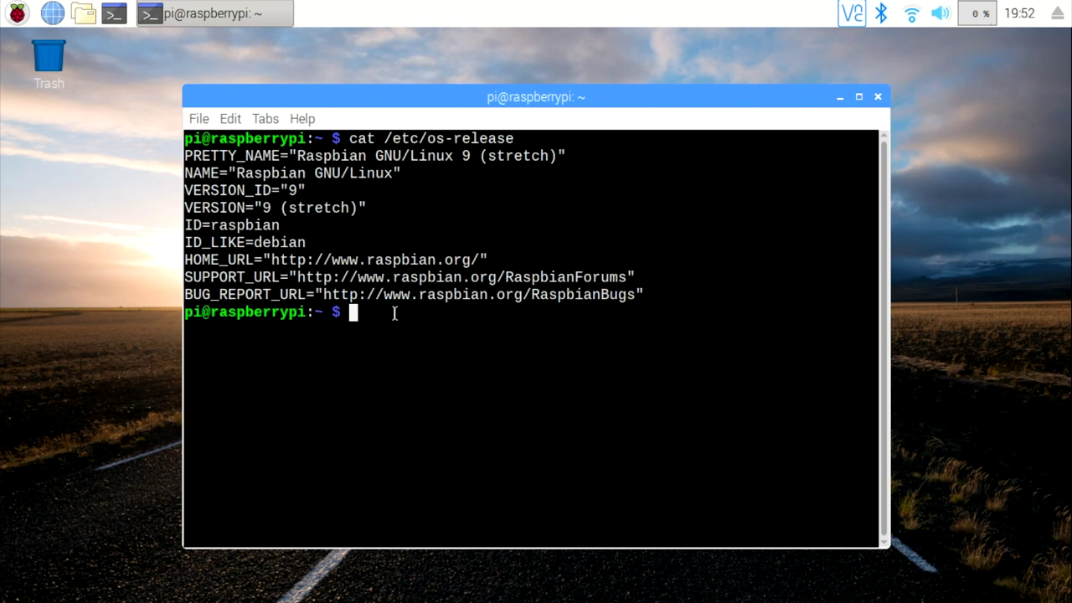
pyautogui.write('clear')
# Step: Clear the screen and run sudo apt-get update, fetching 11.9 MB of package lists
pyautogui.press('Return')
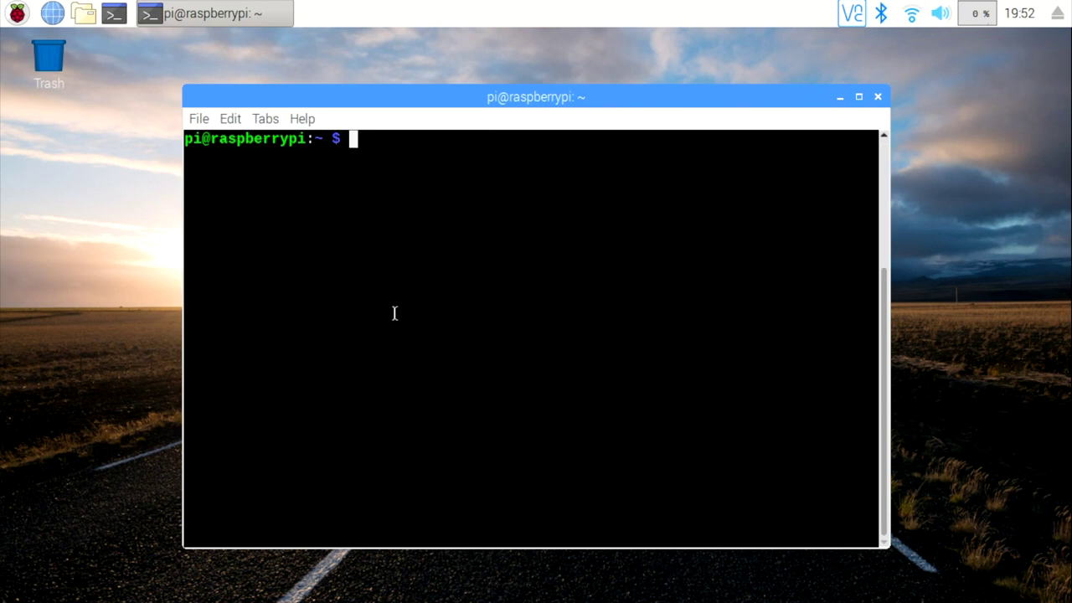
pyautogui.write('sudo a')
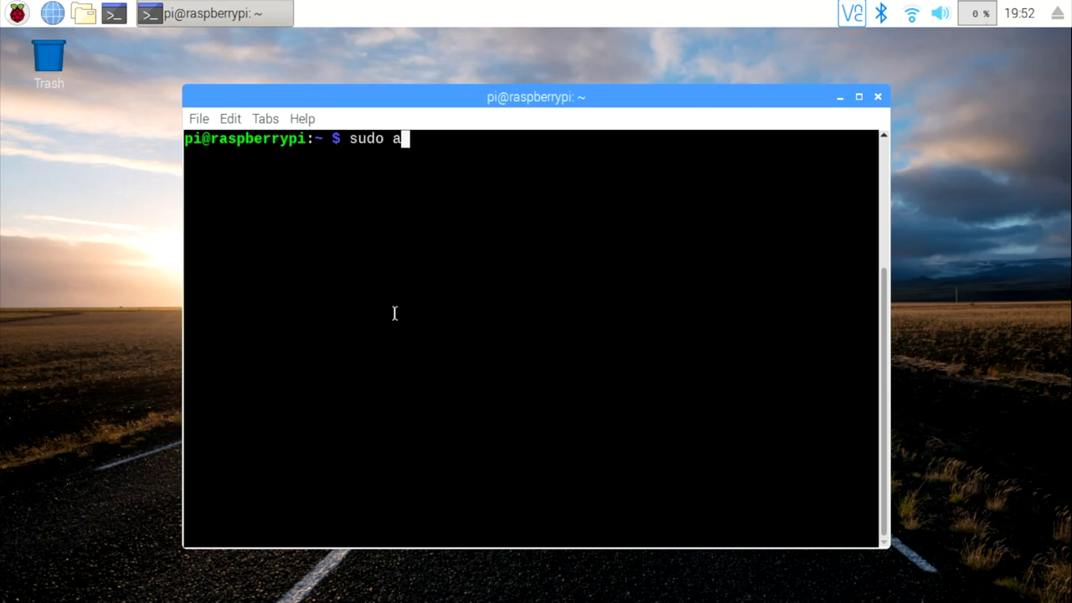
pyautogui.write('pt-get ')
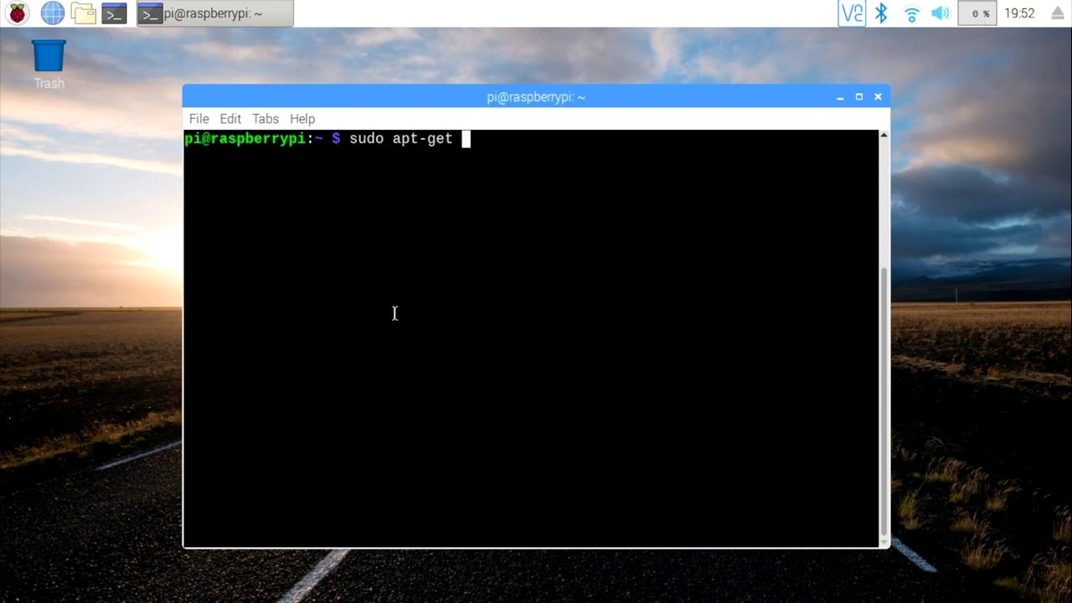
pyautogui.write('update')
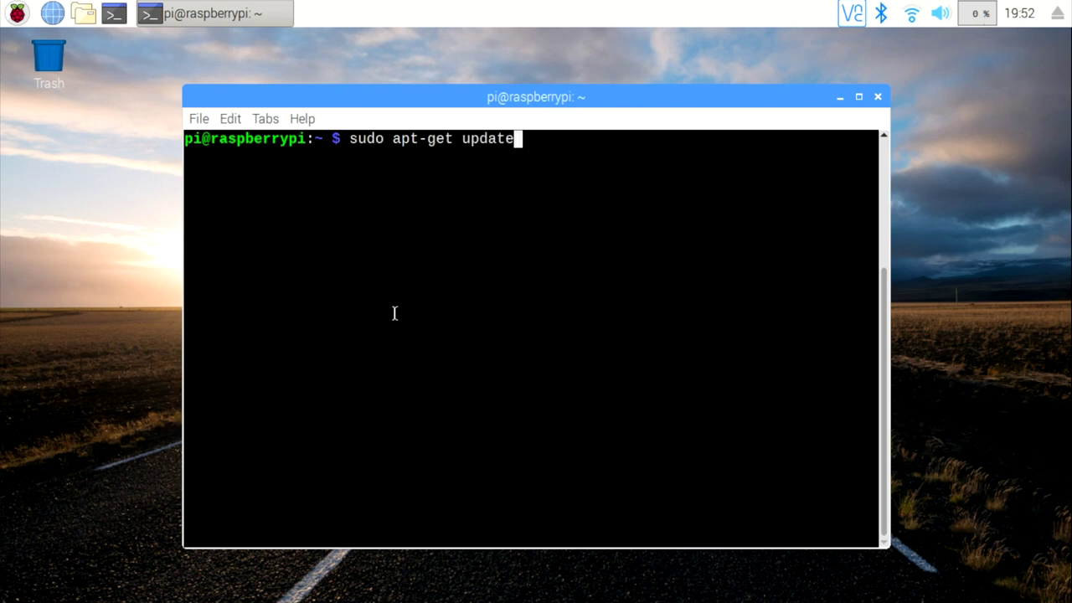
pyautogui.press('Return')
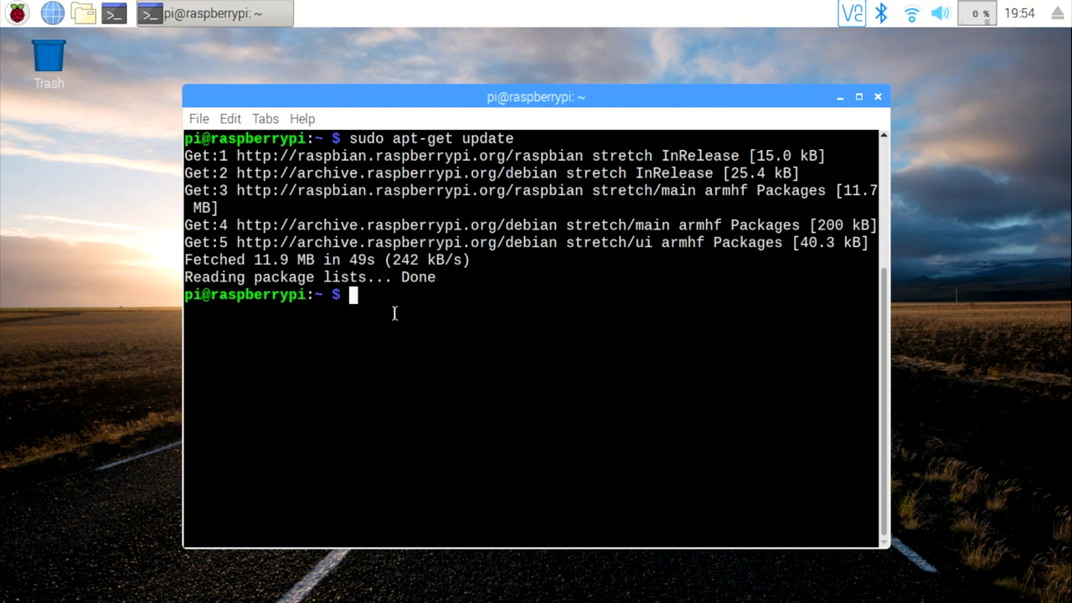
# Step: Run sudo apt-get upgrade, accept the 34 package upgrades, and dismiss the desktop-updated notice
pyautogui.write('sudo apt-get ')
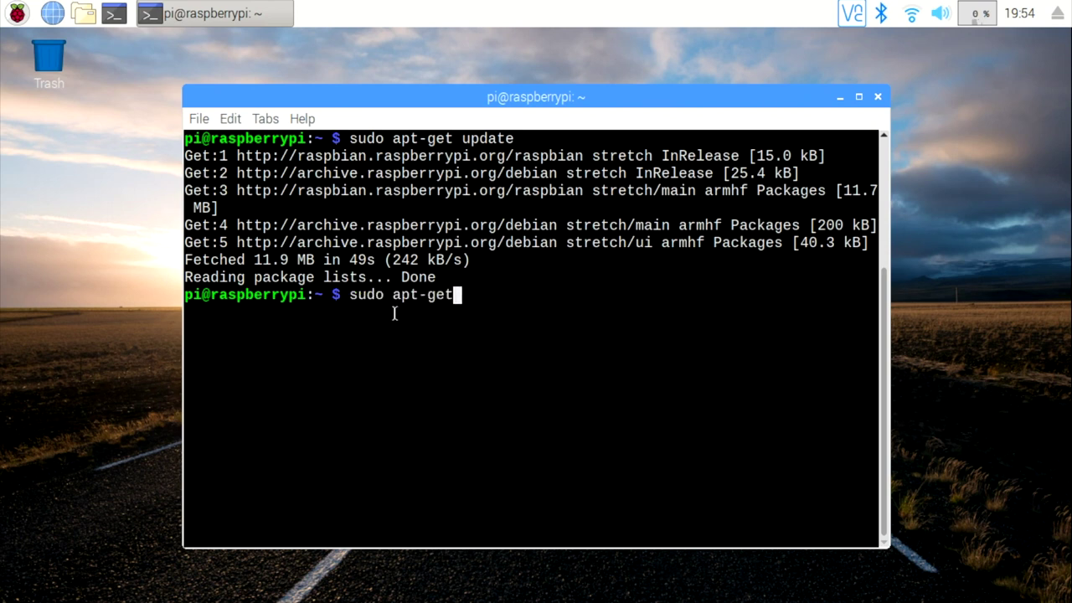
pyautogui.write('upgrade')
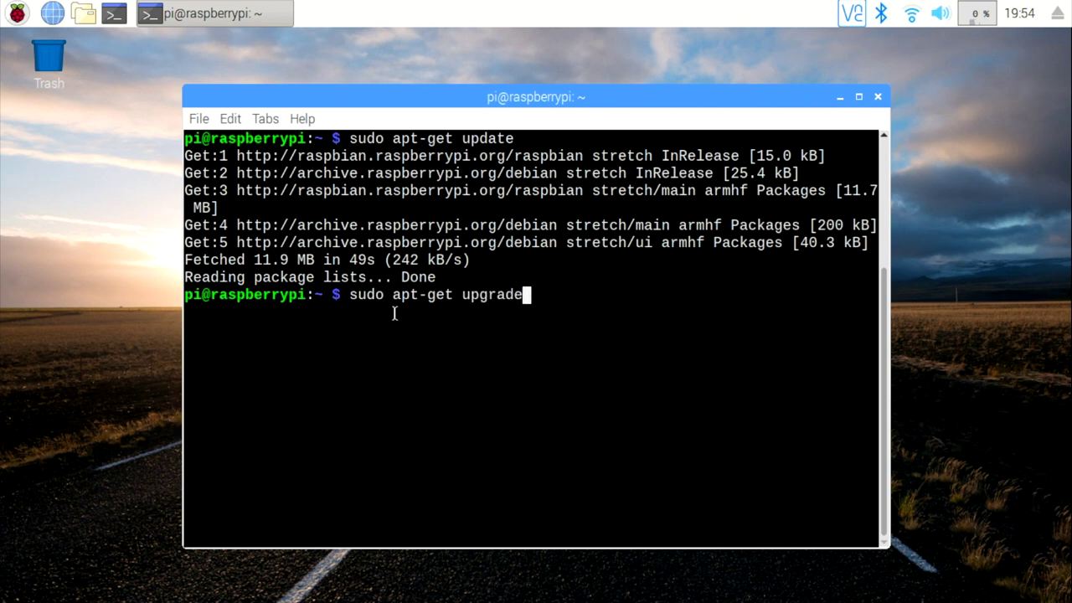
pyautogui.press('Return')
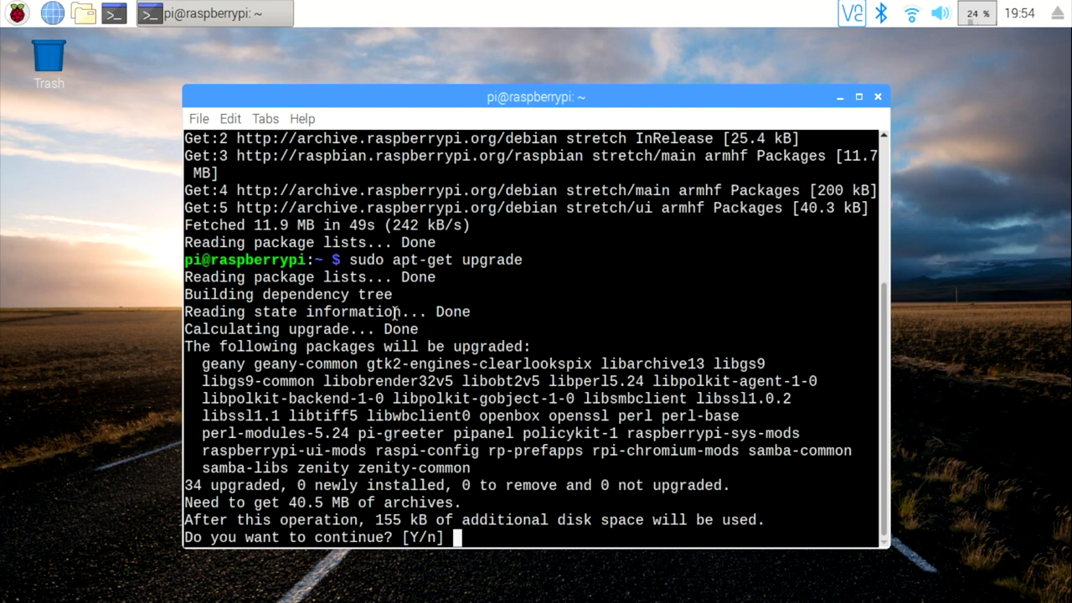
pyautogui.write('y')
pyautogui.press('Return')
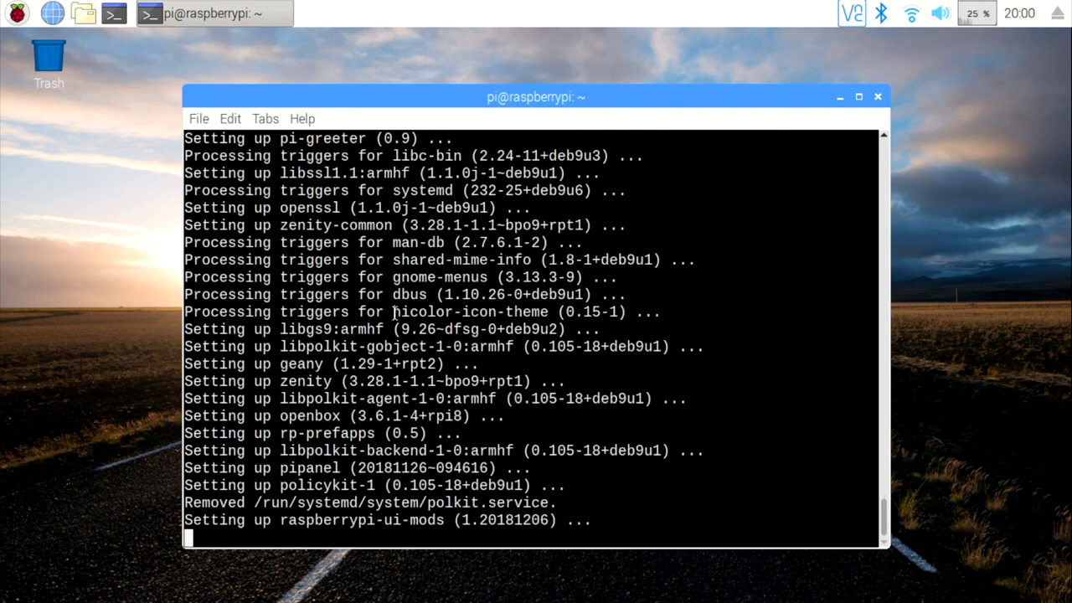
pyautogui.click(678, 399)
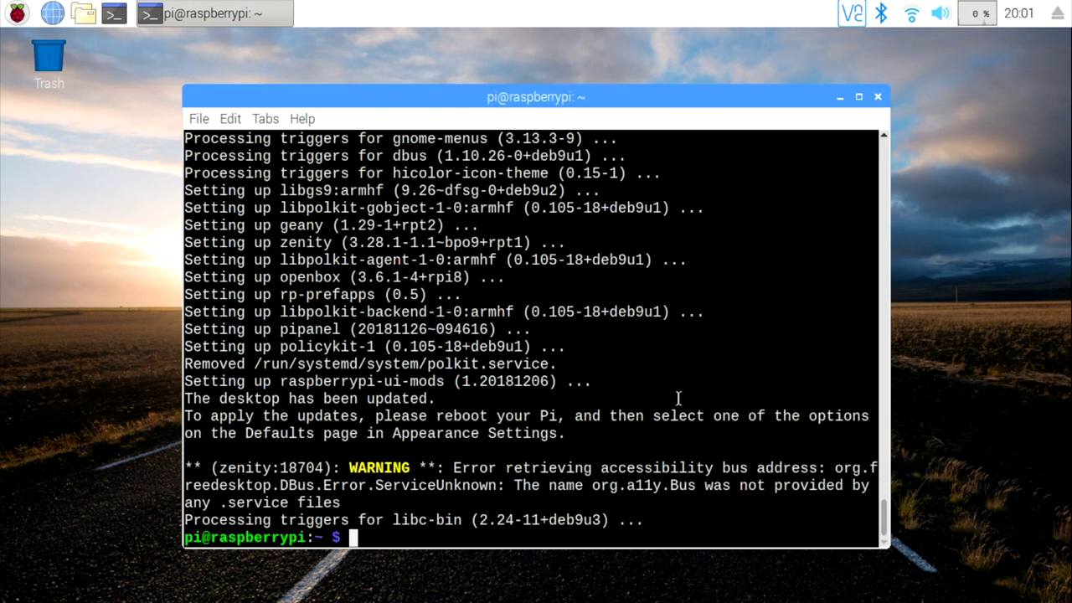
pyautogui.write('clear')
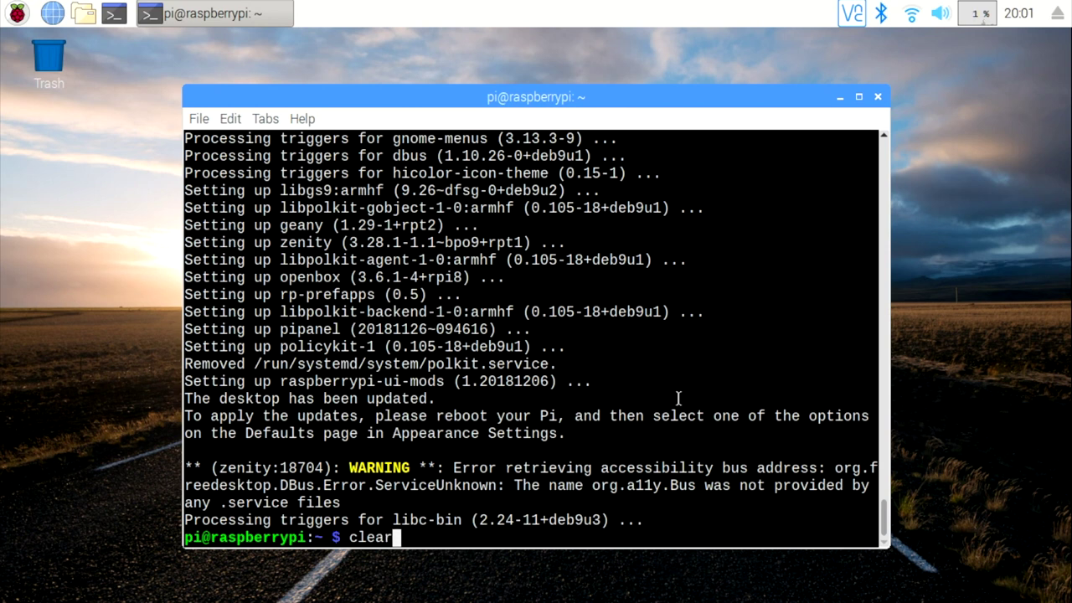
# Step: Clear the upgrade output, reboot with sudo reboot now, and dismiss the SSH password warning
pyautogui.press('Return')
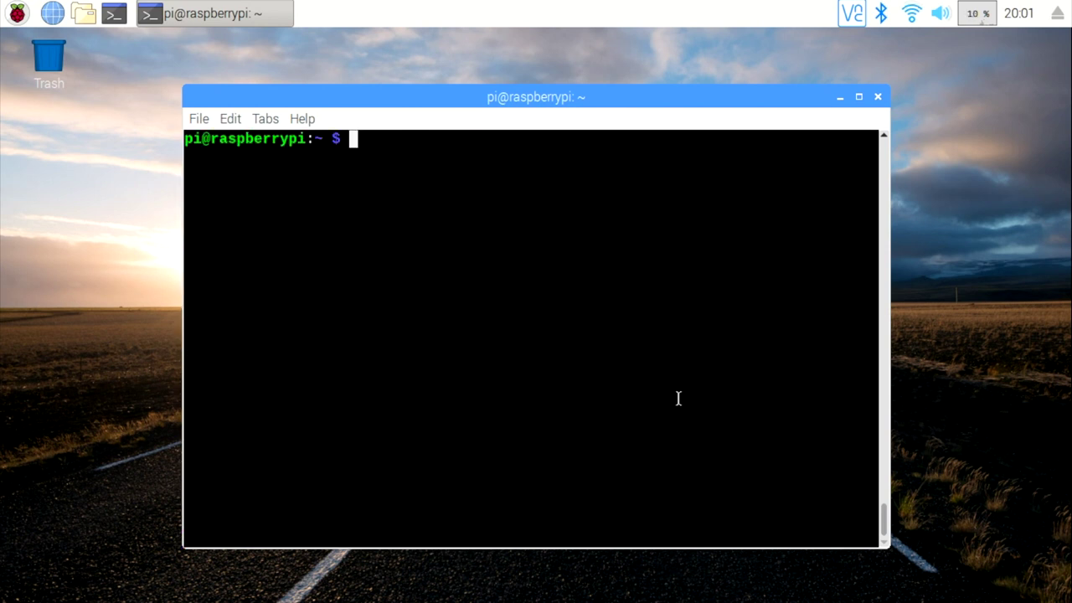
pyautogui.write('sudo re')
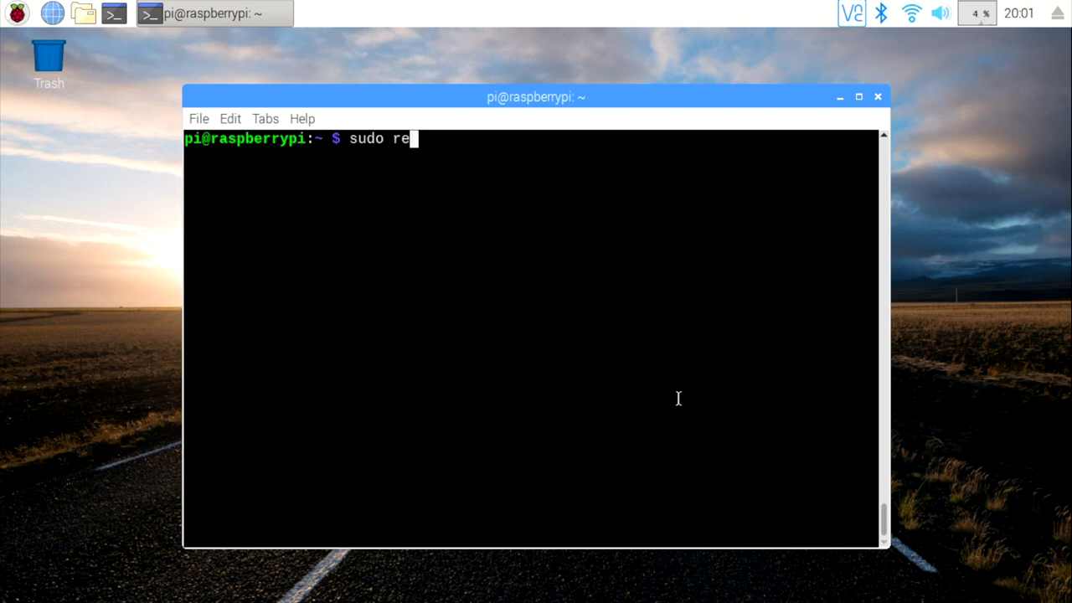
pyautogui.write('boot n')
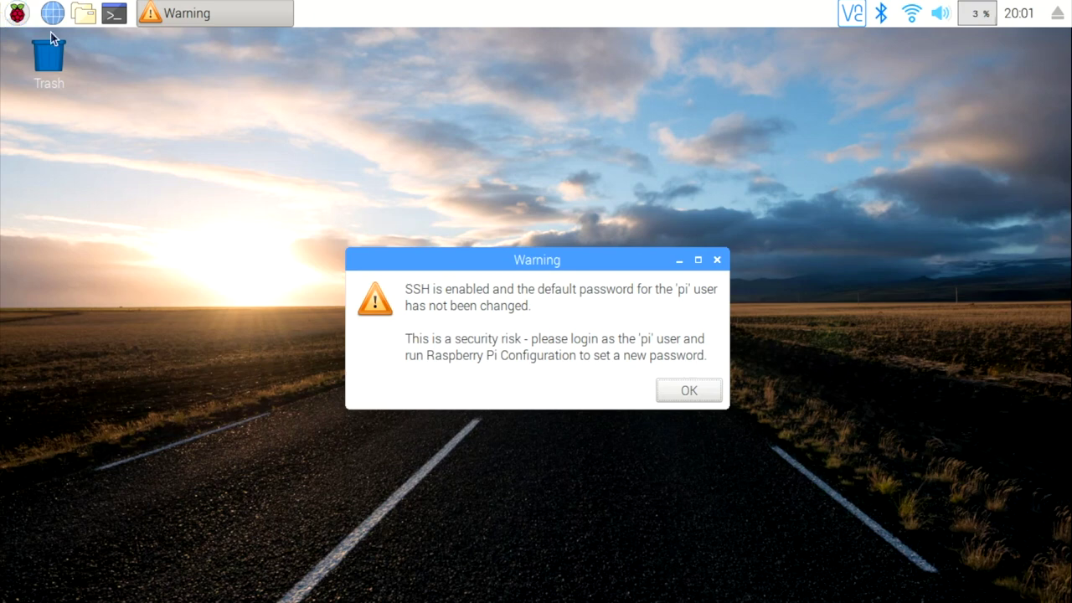
pyautogui.click(681, 391)
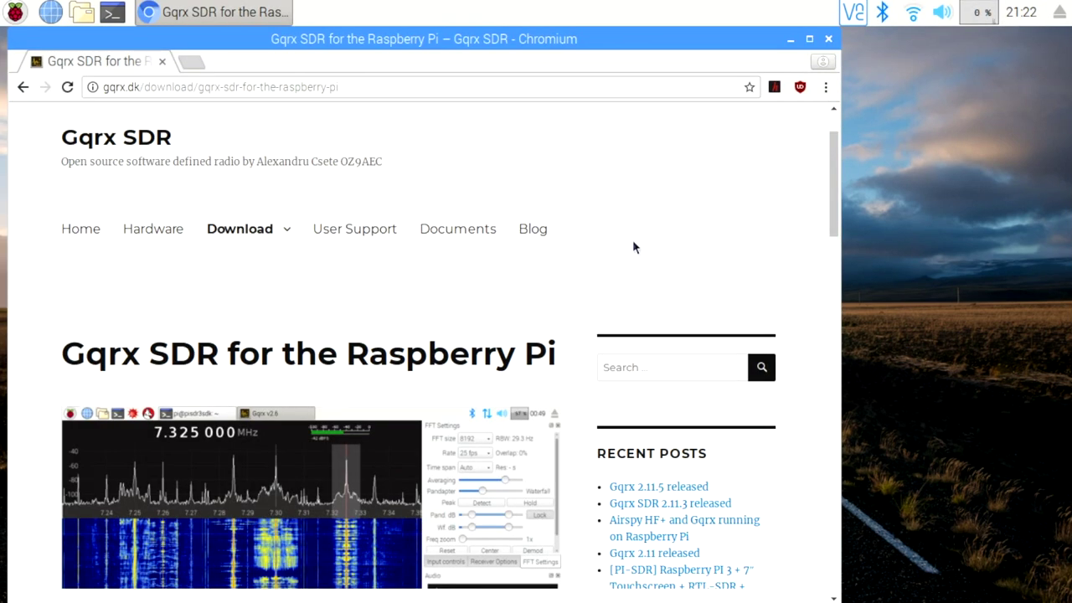
# Step: Download the Gqrx SDR 2.11 for Raspberry Pi 3 archive from gqrx.dk into Downloads
pyautogui.scroll(-1, 633, 247)
pyautogui.scroll(-5, 633, 247)
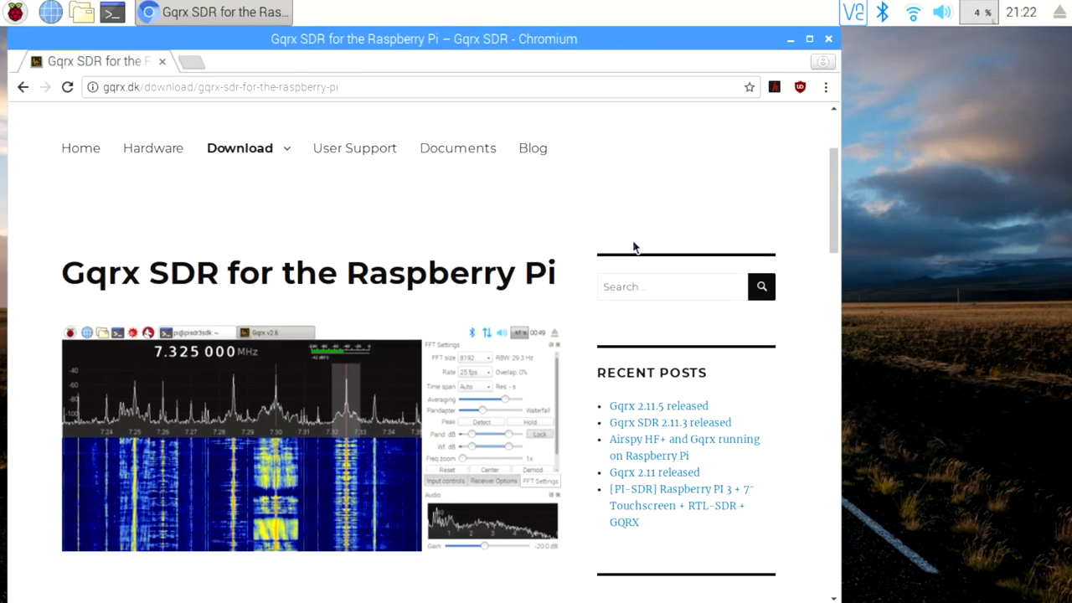
pyautogui.scroll(-6, 632, 241)
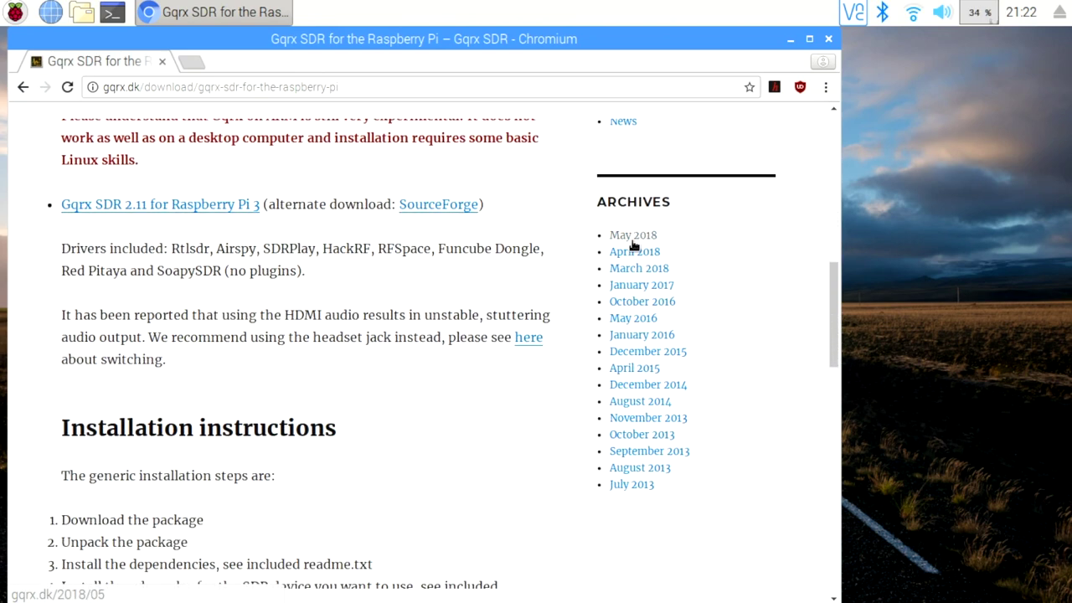
pyautogui.scroll(-4, 633, 243)
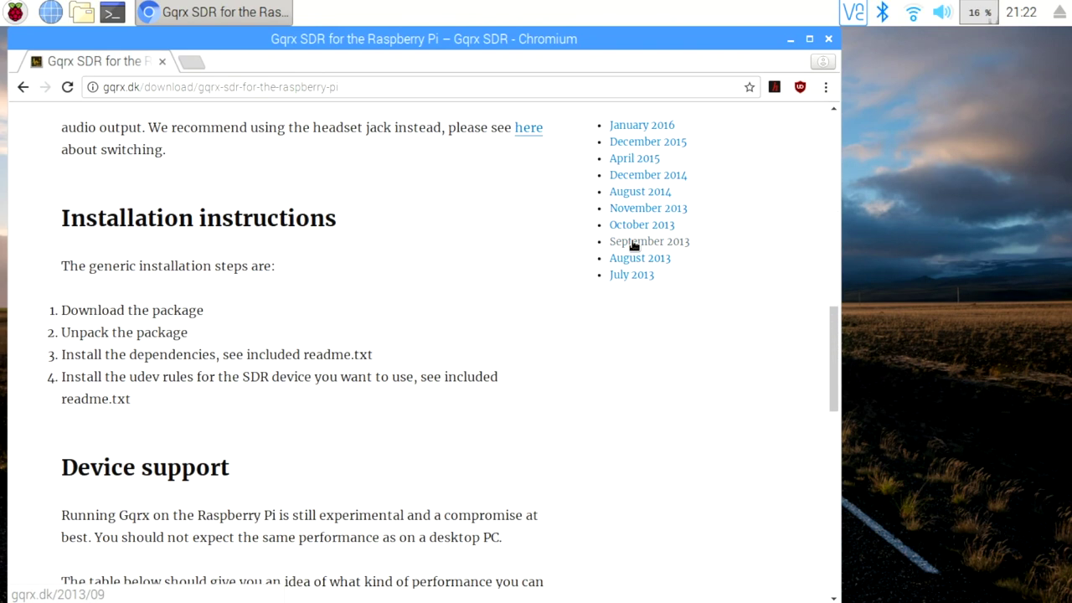
pyautogui.scroll(-1, 632, 243)
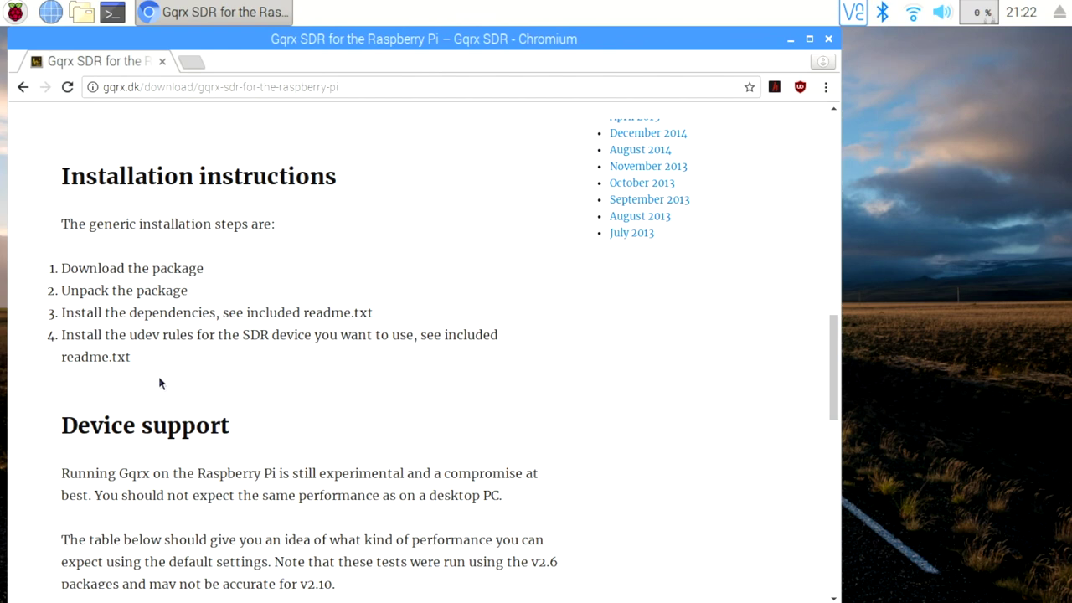
pyautogui.scroll(7, 158, 375)
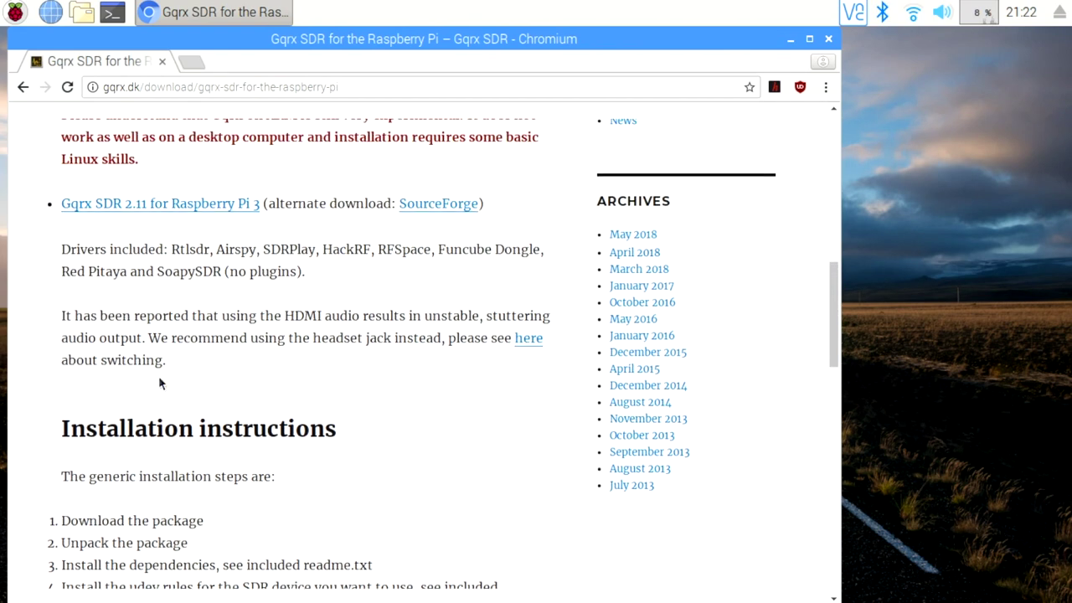
pyautogui.click(174, 250)
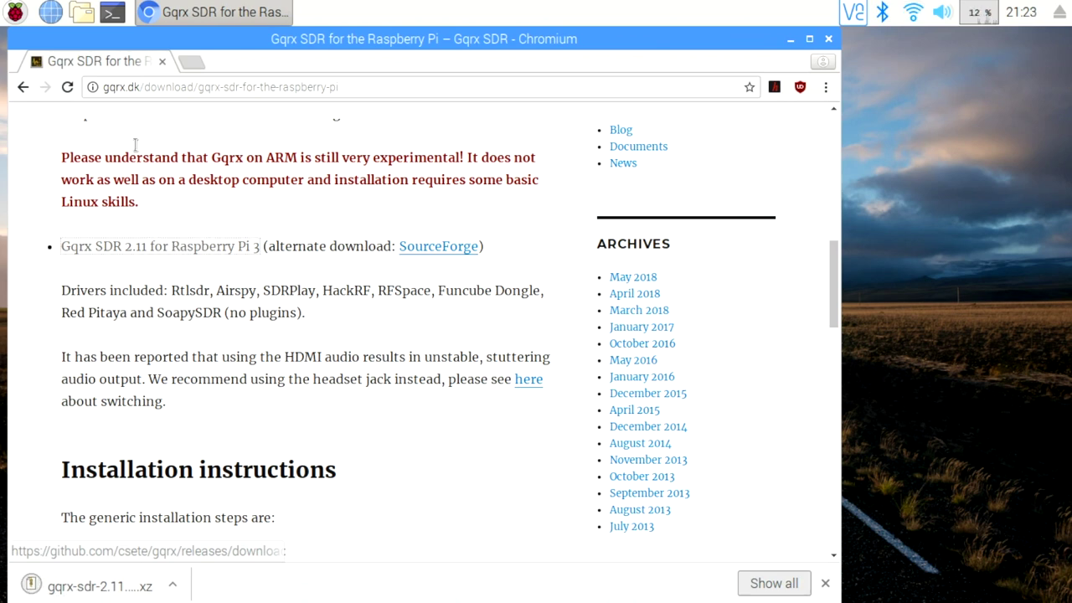
pyautogui.click(84, 10)
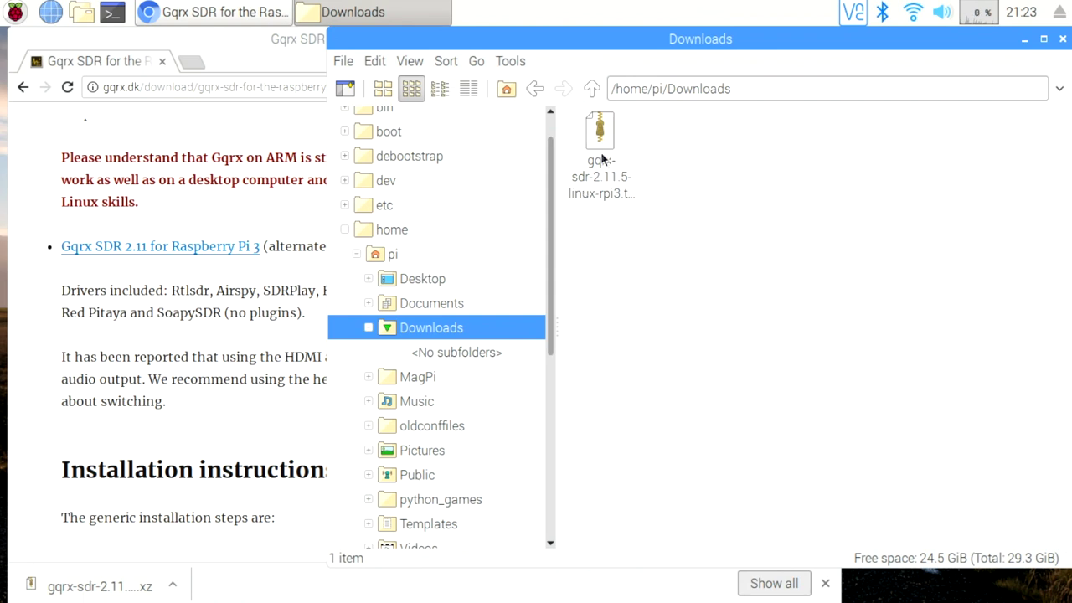
# Step: Extract the gqrx-sdr-2.11.5-linux-rpi3 folder from the .tar.xz into Downloads and open its readme.txt
pyautogui.doubleClick(601, 159)
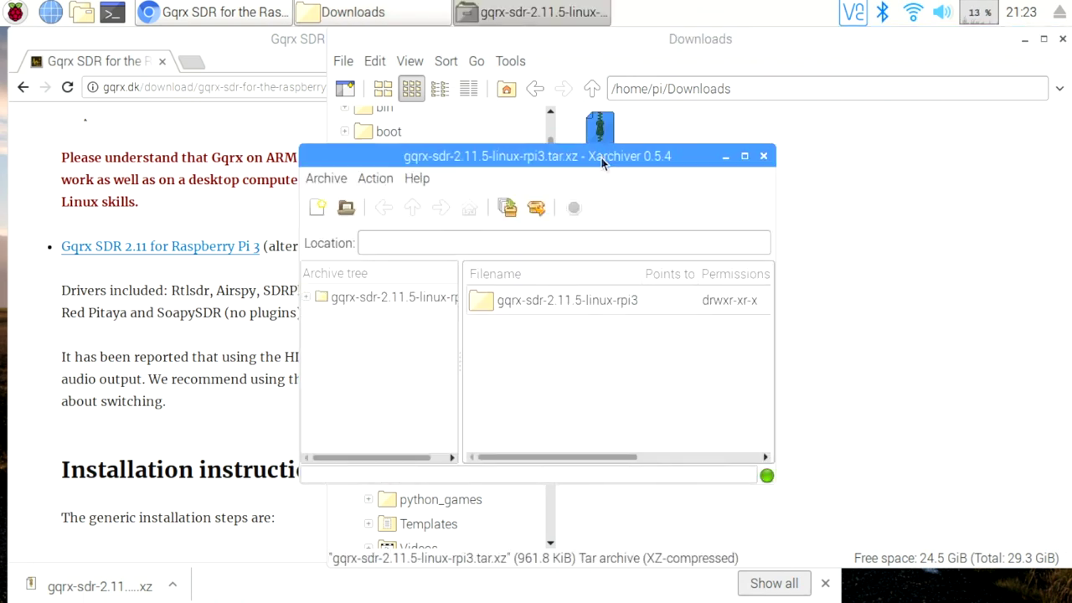
pyautogui.moveTo(601, 155); pyautogui.dragTo(426, 111)
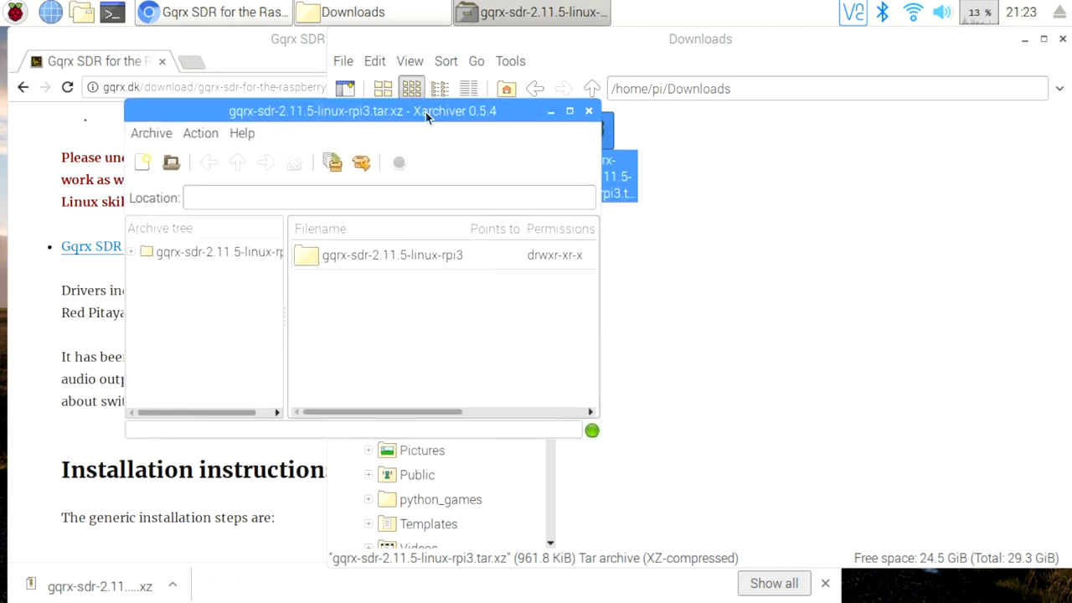
pyautogui.click(418, 263)
pyautogui.moveTo(418, 263); pyautogui.dragTo(675, 277)
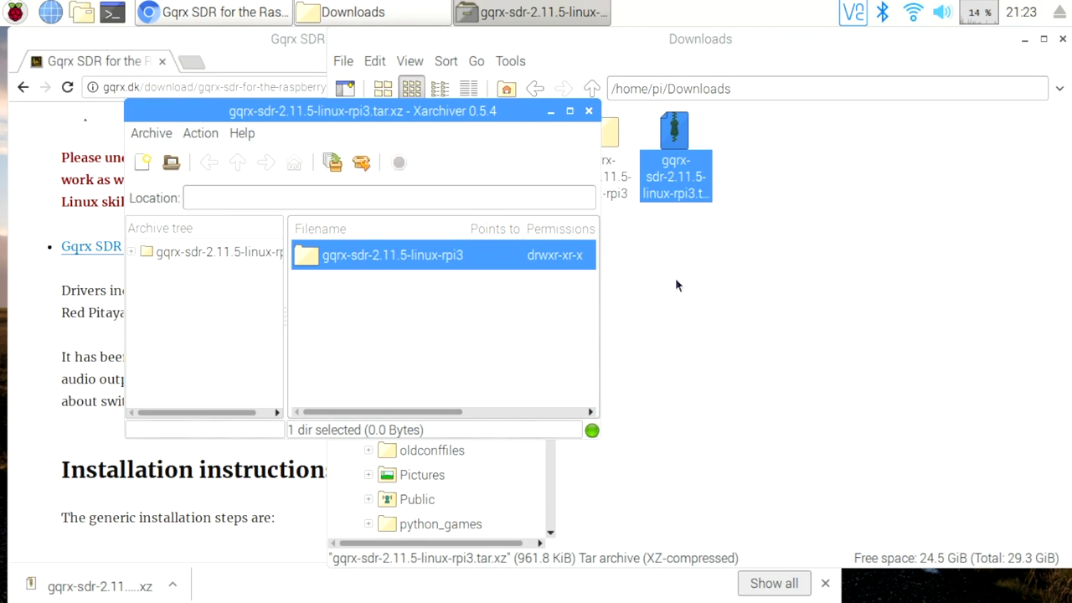
pyautogui.click(591, 112)
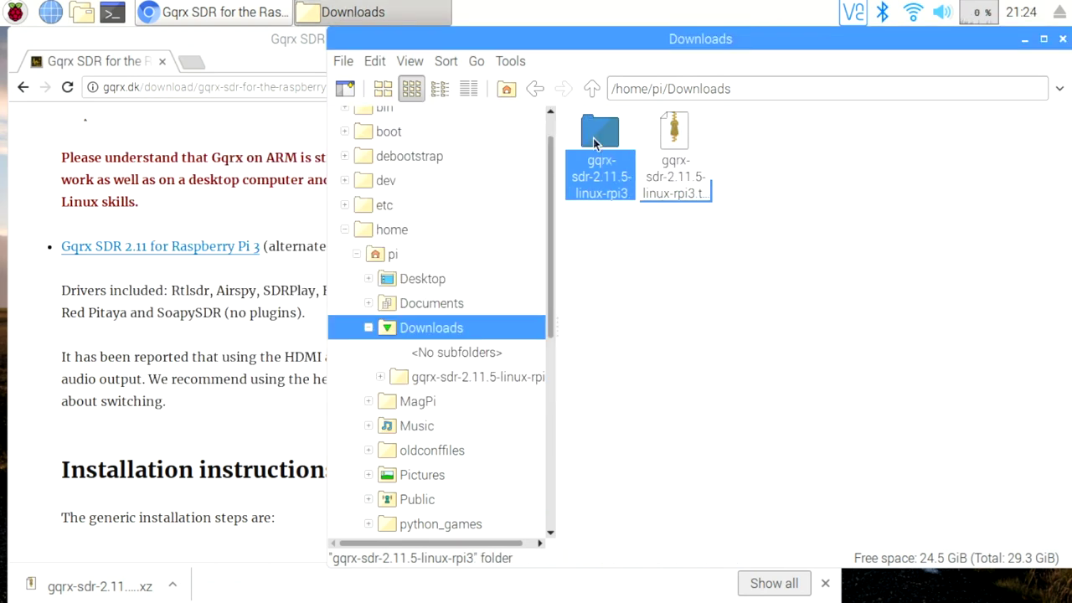
pyautogui.doubleClick(593, 136)
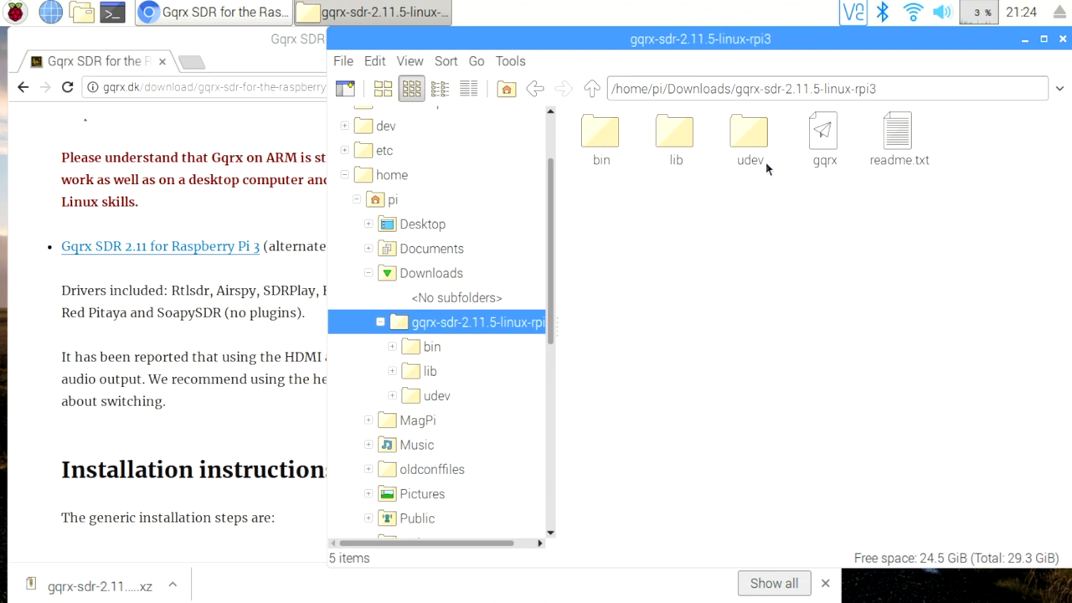
pyautogui.doubleClick(896, 143)
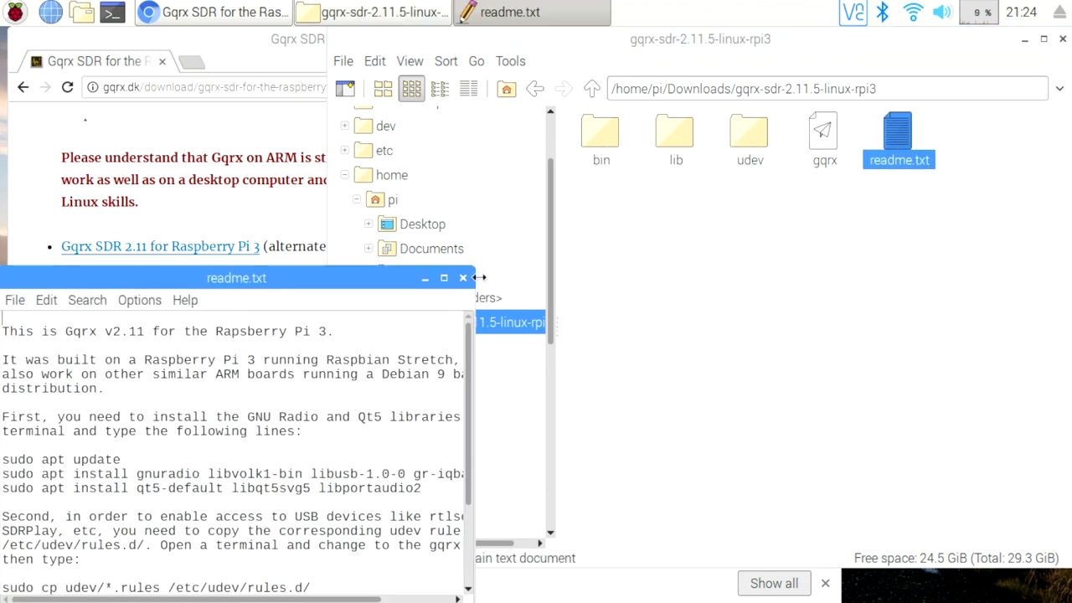
# Step: Maximize the readme and copy its 'sudo apt install gnuradio…' command line
pyautogui.click(444, 278)
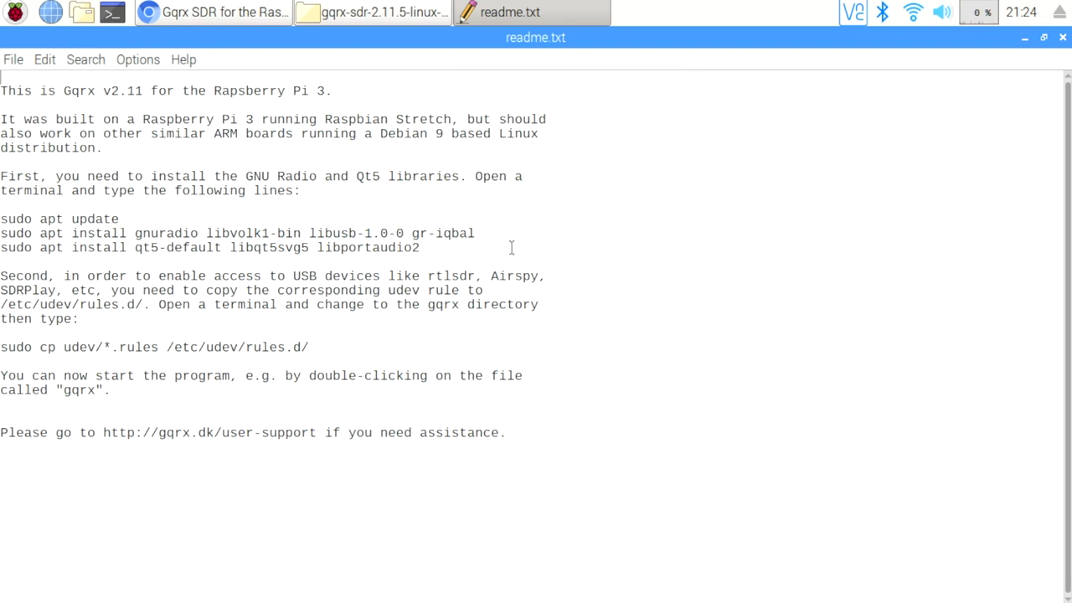
pyautogui.moveTo(482, 224); pyautogui.dragTo(9, 235)
pyautogui.click(476, 233)
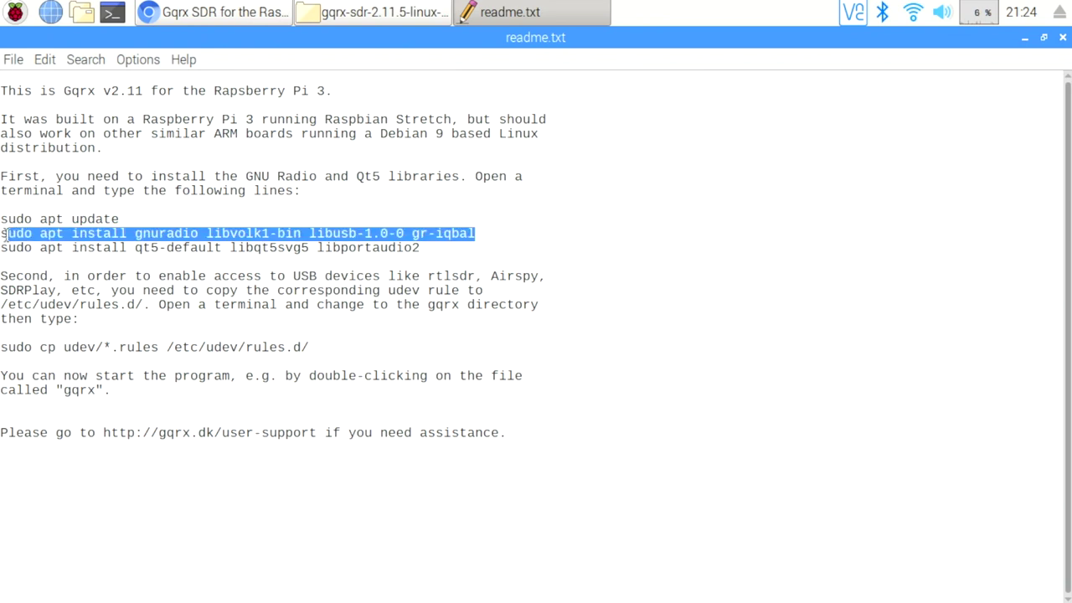
pyautogui.rightClick(10, 234)
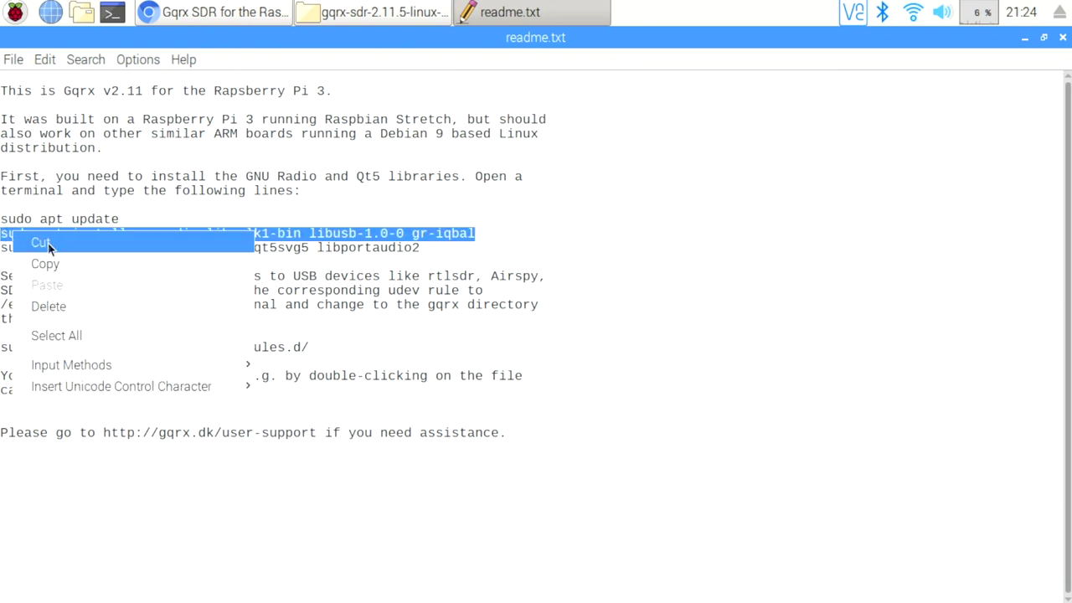
pyautogui.click(62, 264)
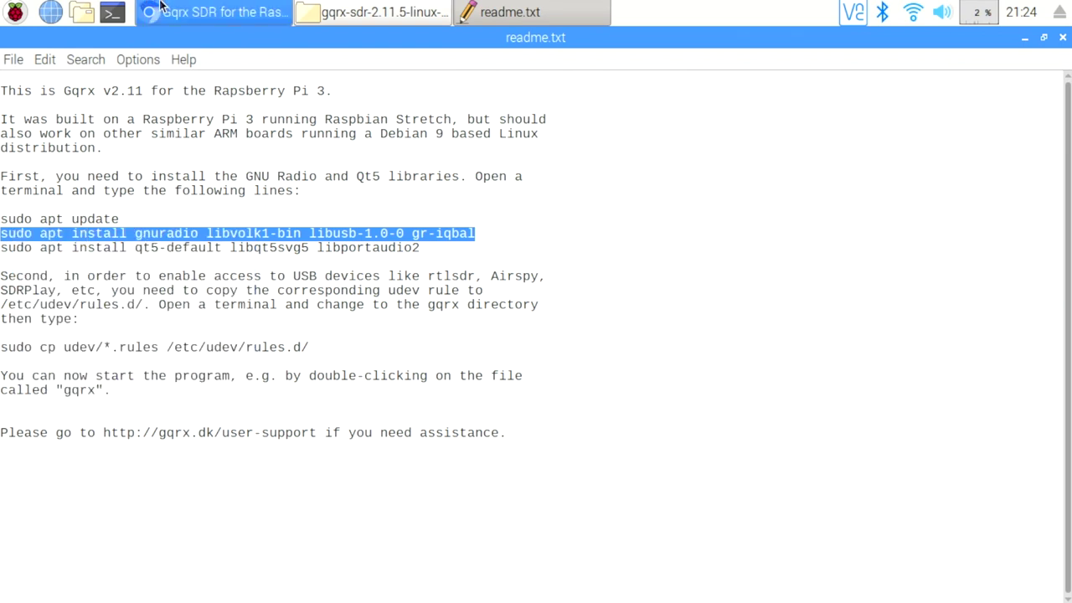
pyautogui.click(115, 15)
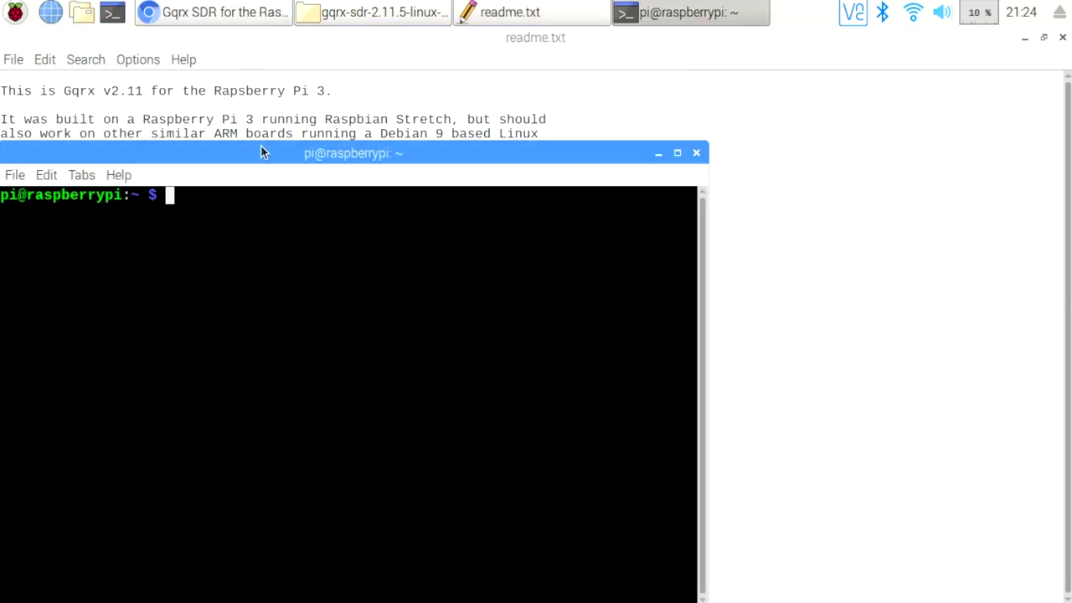
# Step: Paste and run the gnuradio, libvolk1-bin, libusb-1.0-0, gr-iqbal install, confirm it, then clear the terminal
pyautogui.moveTo(261, 152); pyautogui.dragTo(449, 77)
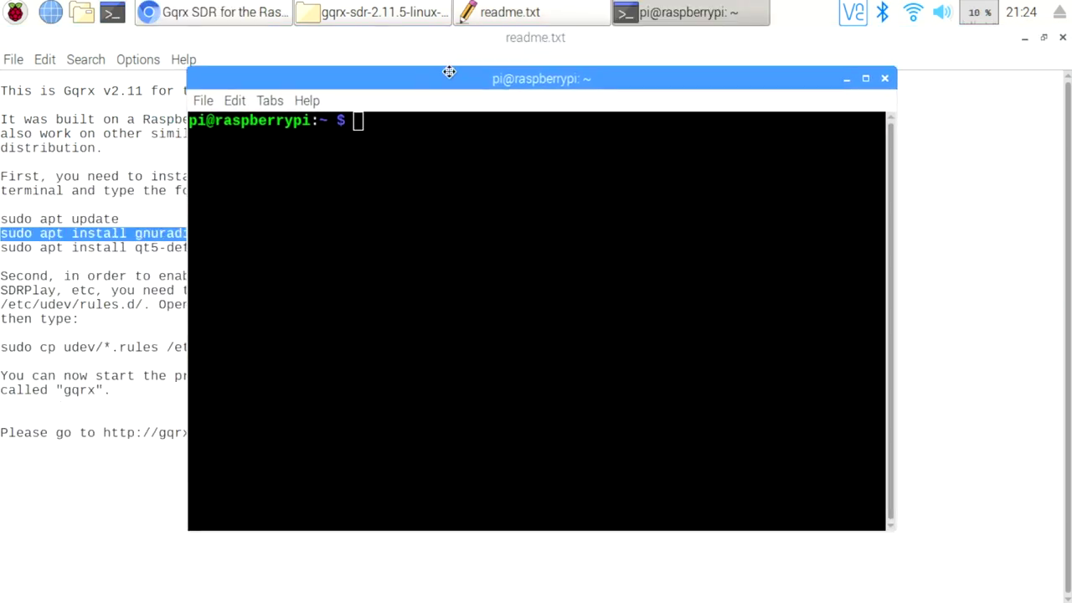
pyautogui.click(234, 100)
pyautogui.click(268, 148)
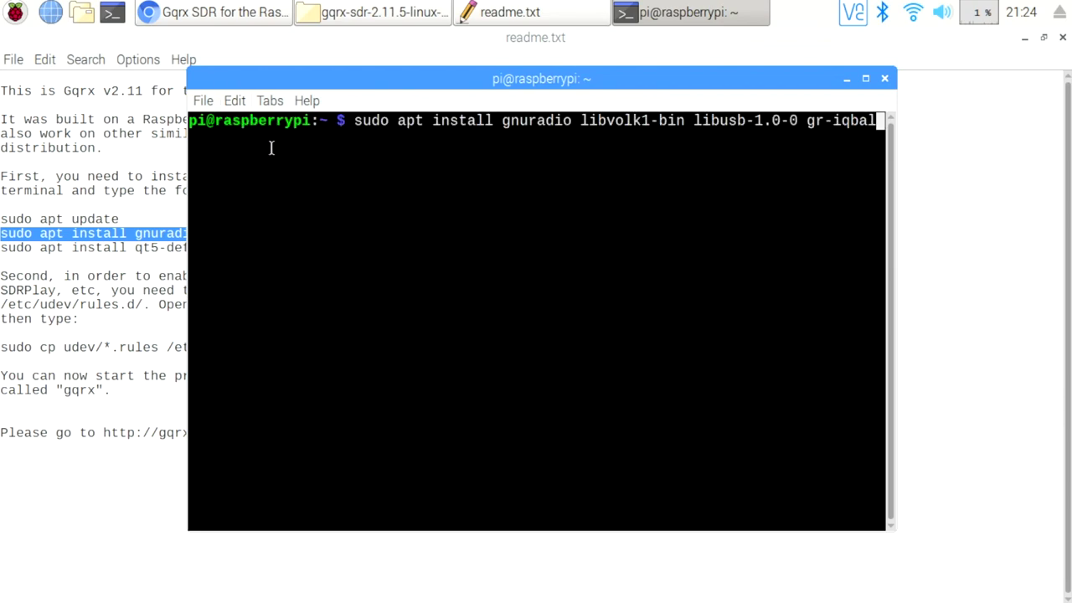
pyautogui.press('Return')
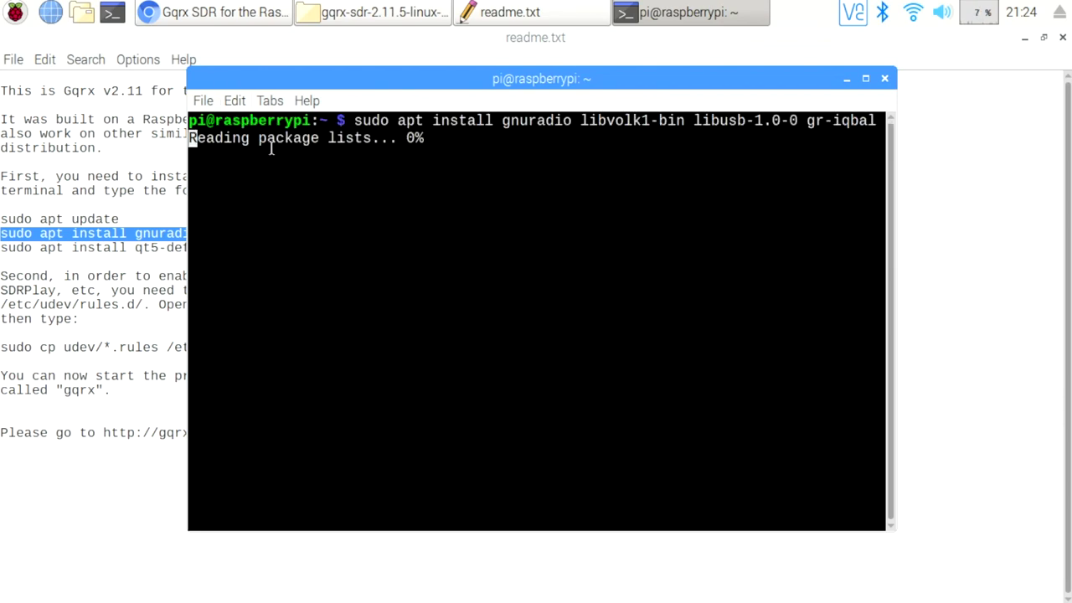
pyautogui.press('Return')
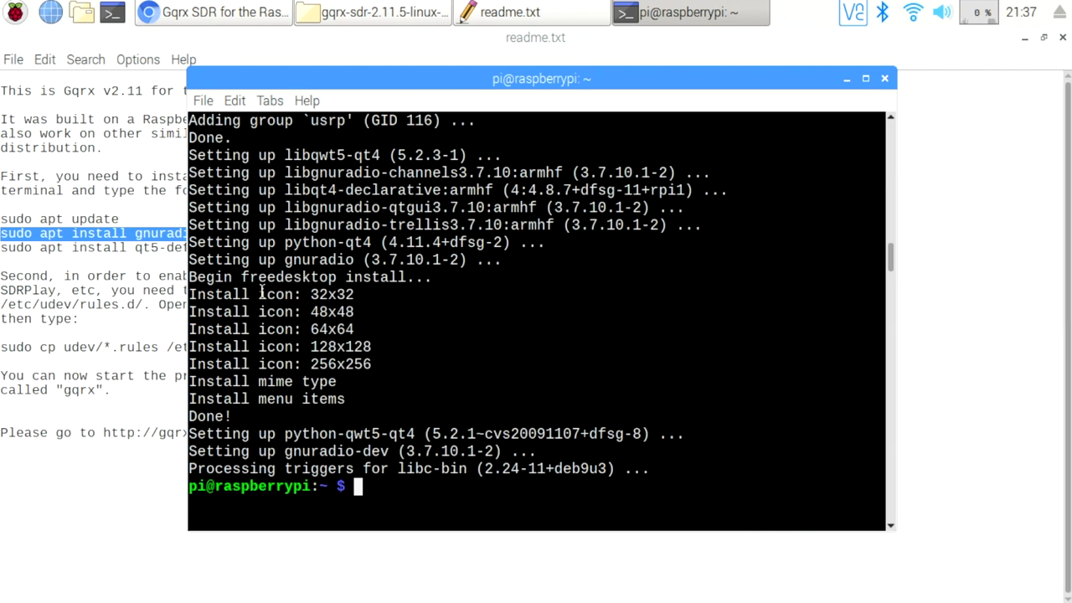
pyautogui.write('clear')
pyautogui.press('Return')
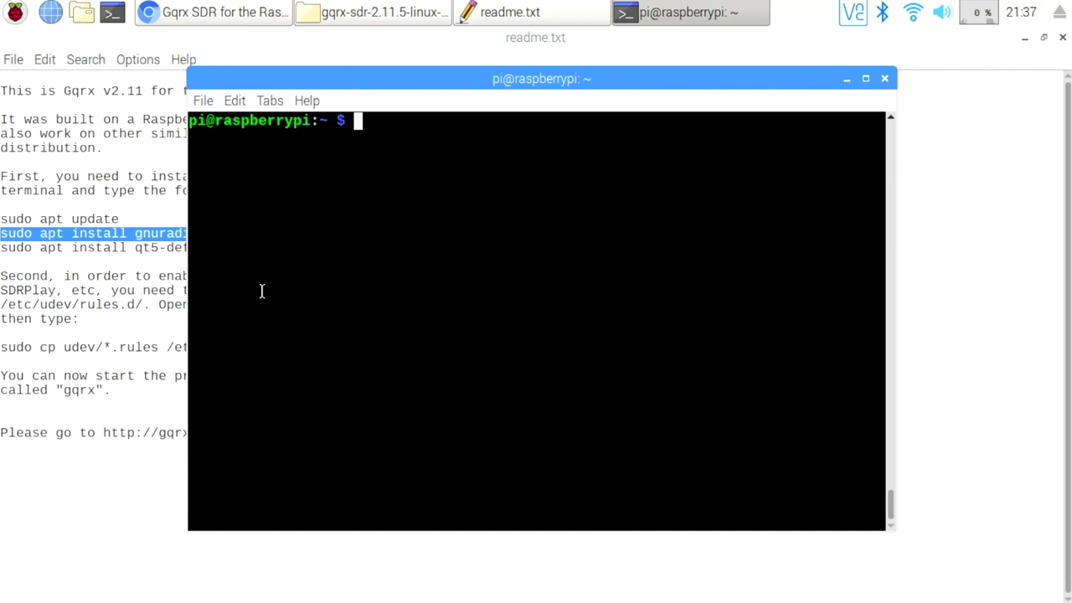
pyautogui.click(126, 573)
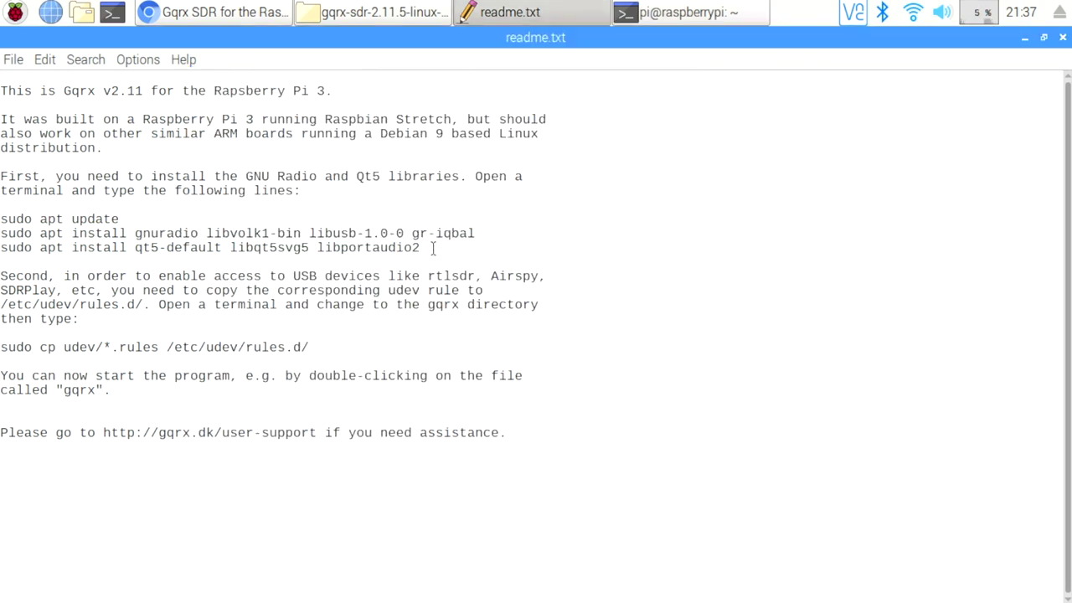
# Step: Copy the readme's 'sudo apt install qt5-default…' line and return to the terminal
pyautogui.moveTo(433, 248); pyautogui.dragTo(0, 248)
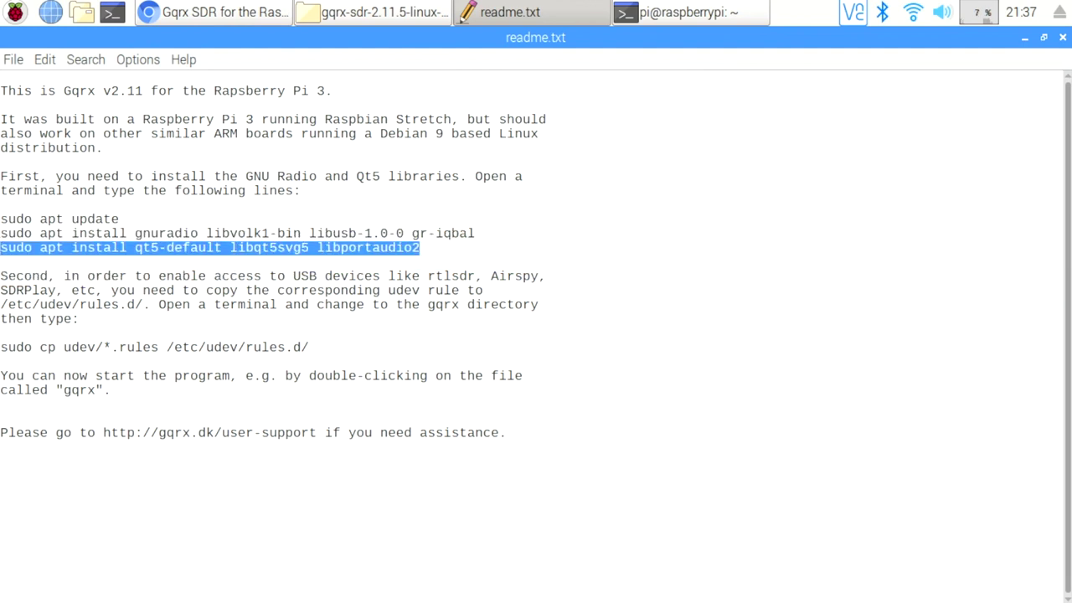
pyautogui.rightClick(21, 250)
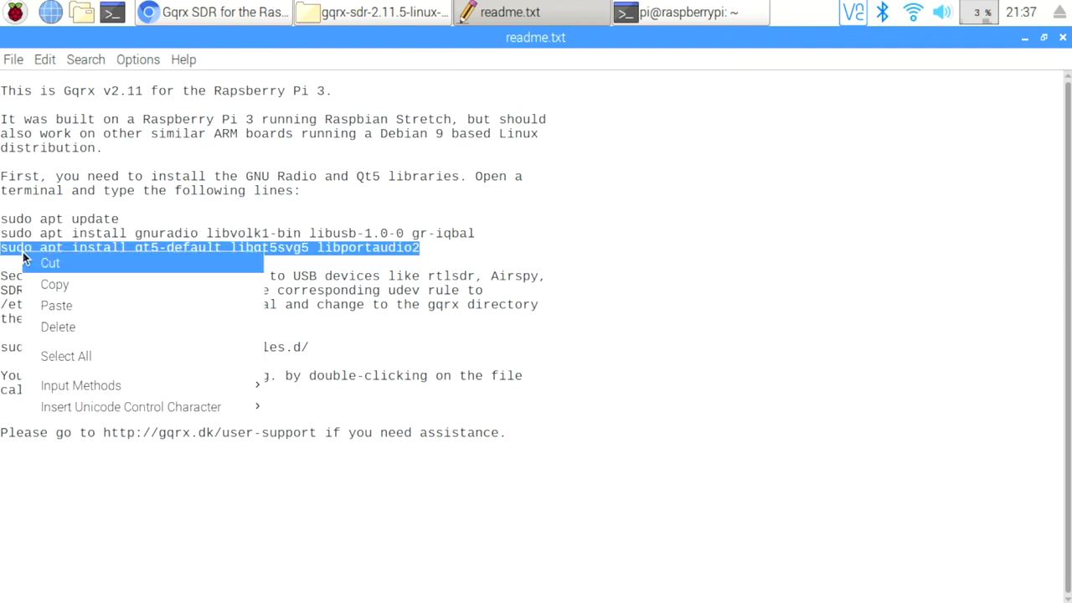
pyautogui.click(59, 285)
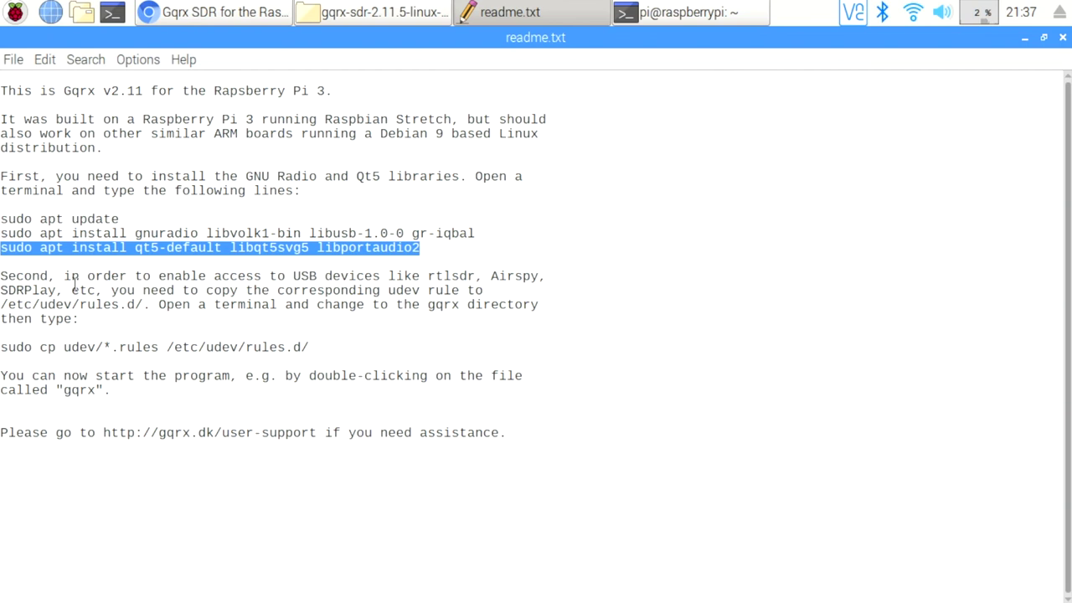
pyautogui.click(718, 10)
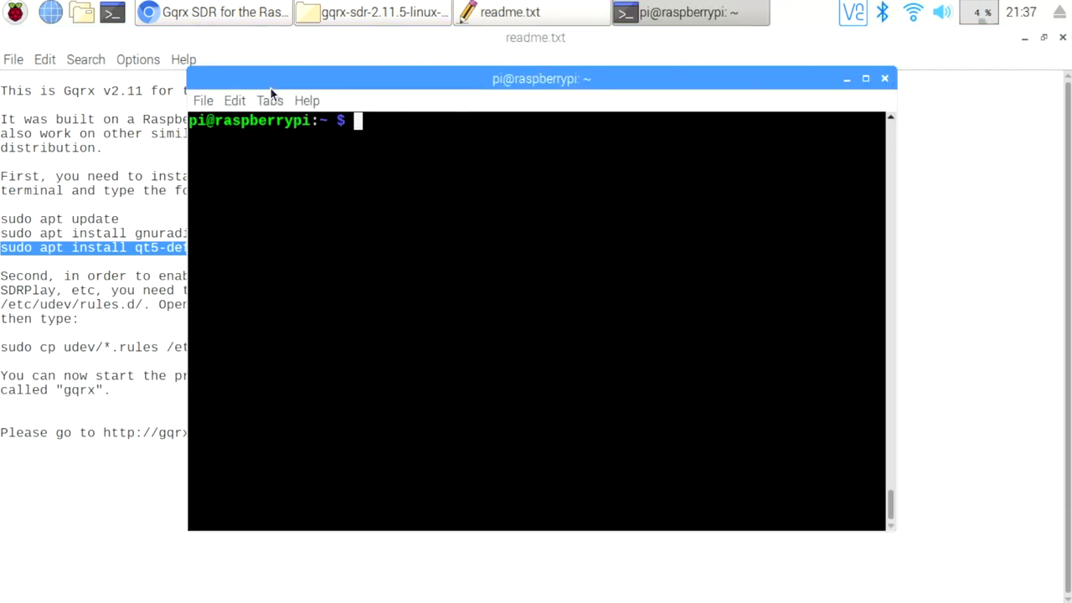
# Step: Paste and run the qt5-default install, confirm the 46 new packages, then clear the terminal
pyautogui.click(234, 101)
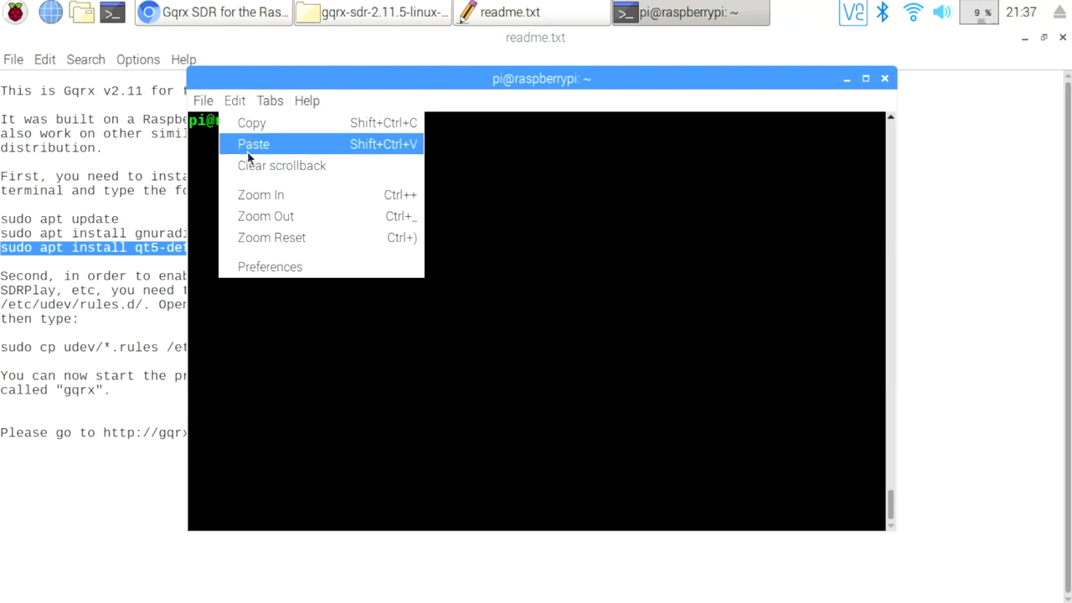
pyautogui.click(251, 144)
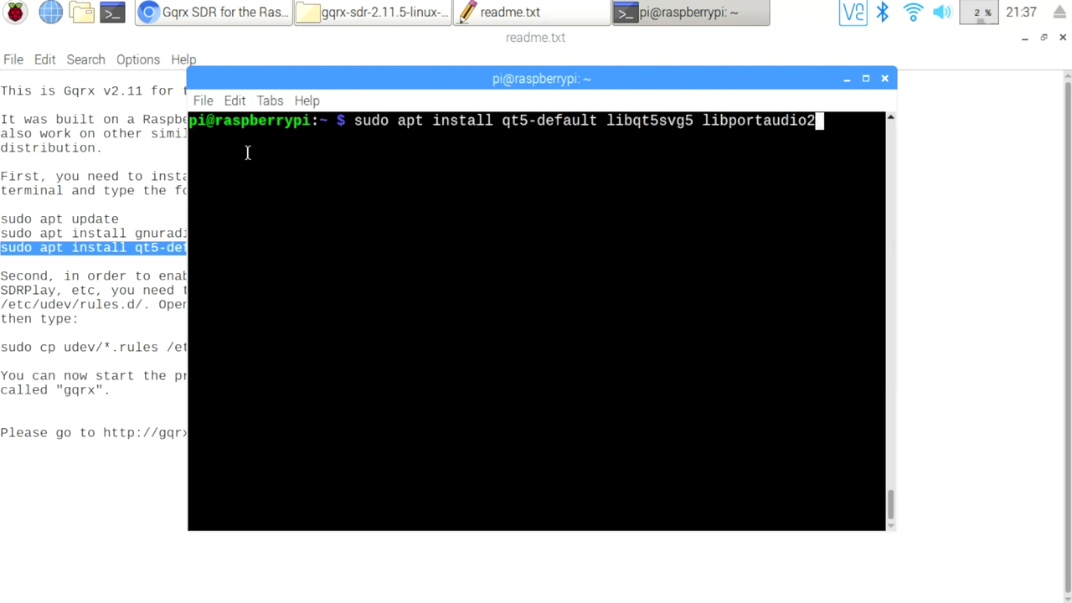
pyautogui.press('Return')
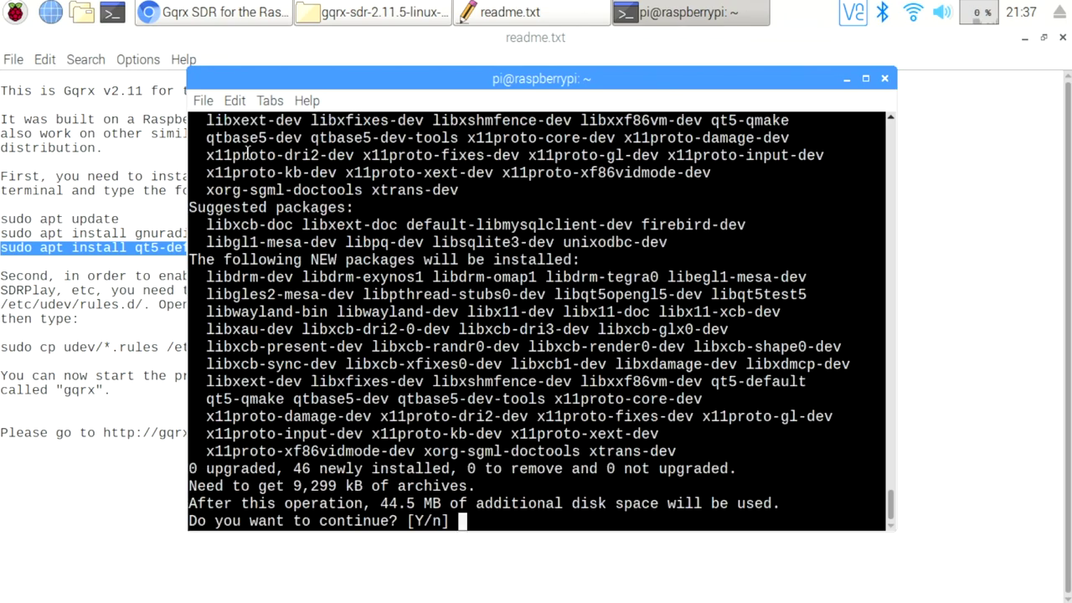
pyautogui.press('Return')
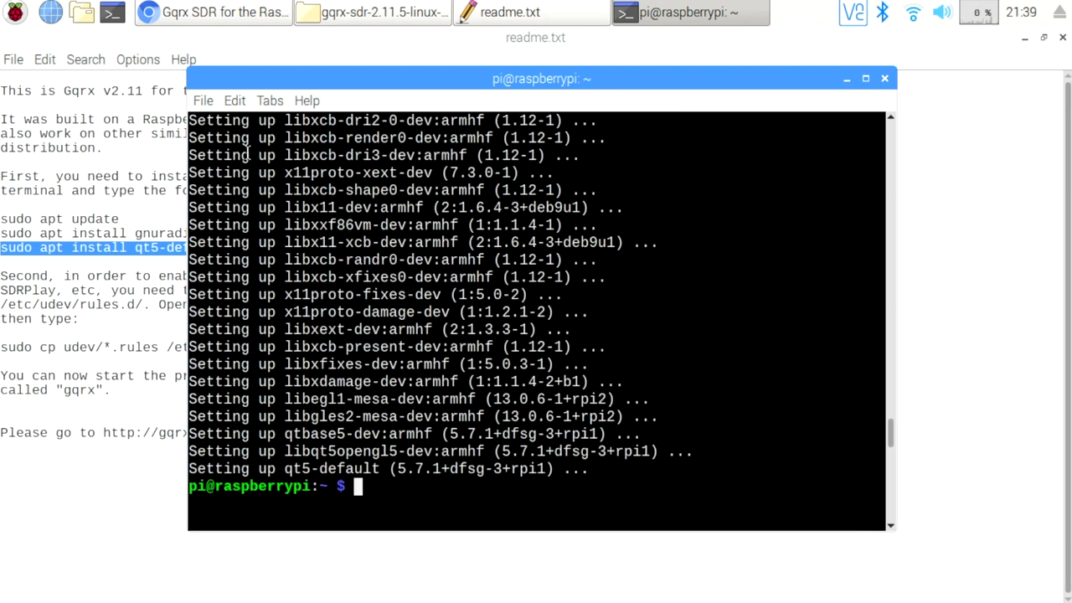
pyautogui.write('clear')
pyautogui.press('Return')
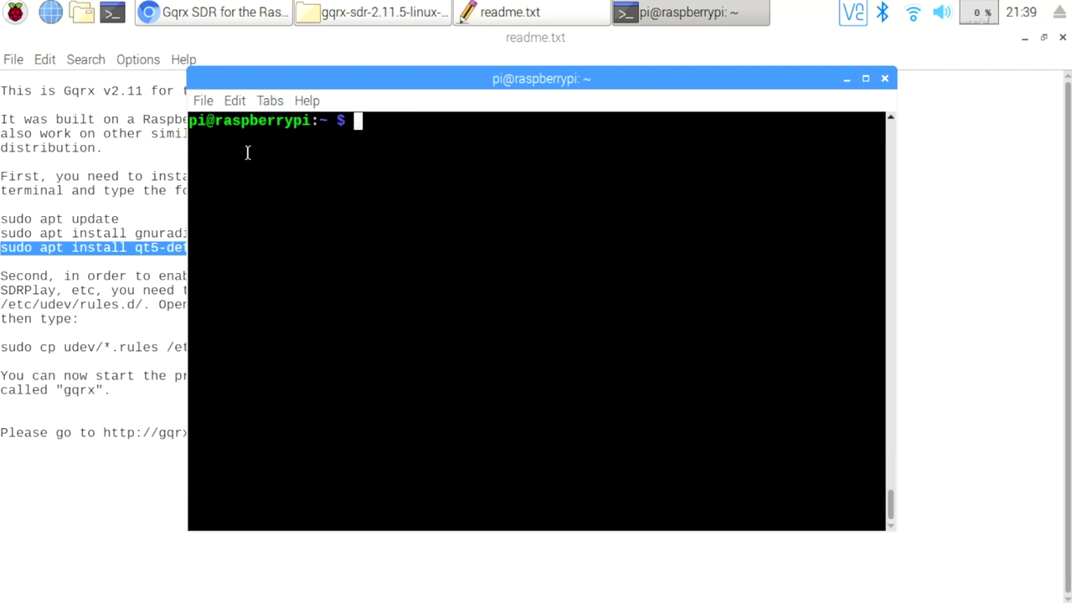
pyautogui.hotkey('alt', 'Tab')
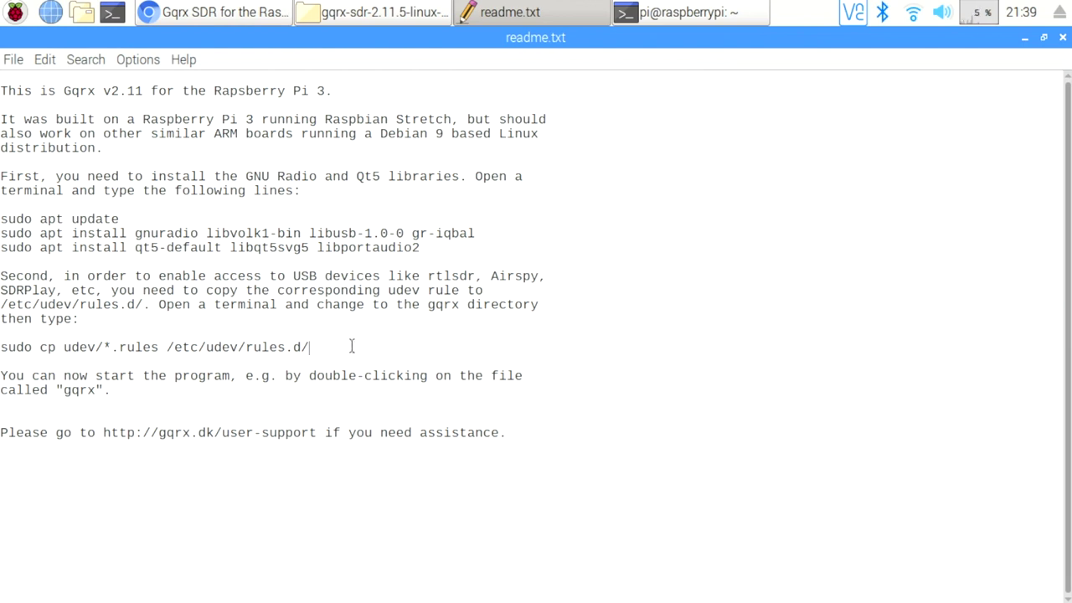
# Step: Copy the readme line 'sudo cp udev/*.rules /etc/udev/rules.d/' to the clipboard in Leafpad
pyautogui.moveTo(338, 347); pyautogui.dragTo(1, 347)
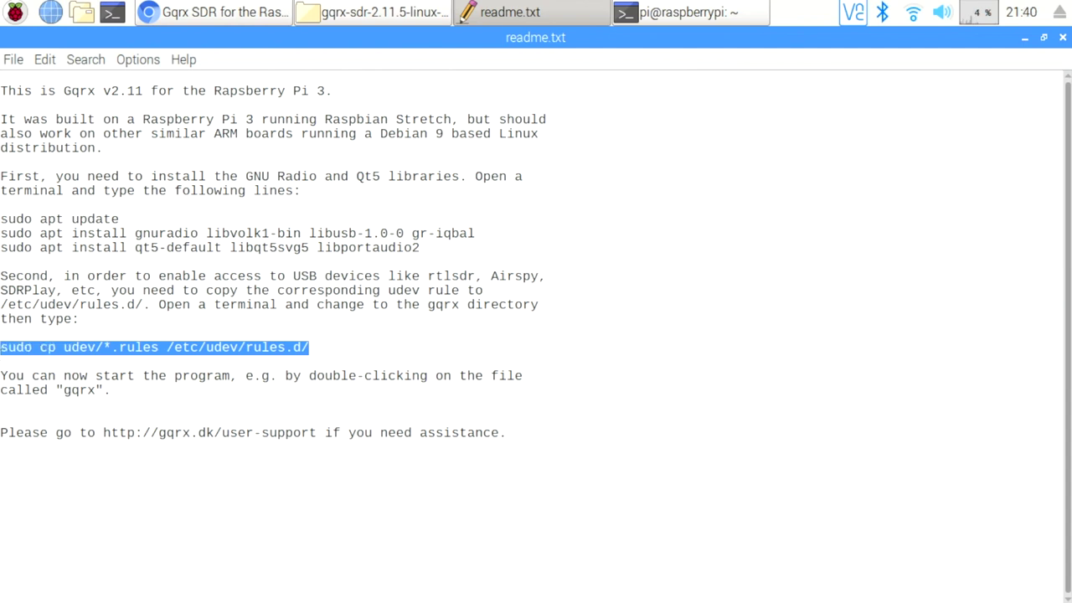
pyautogui.rightClick(10, 349)
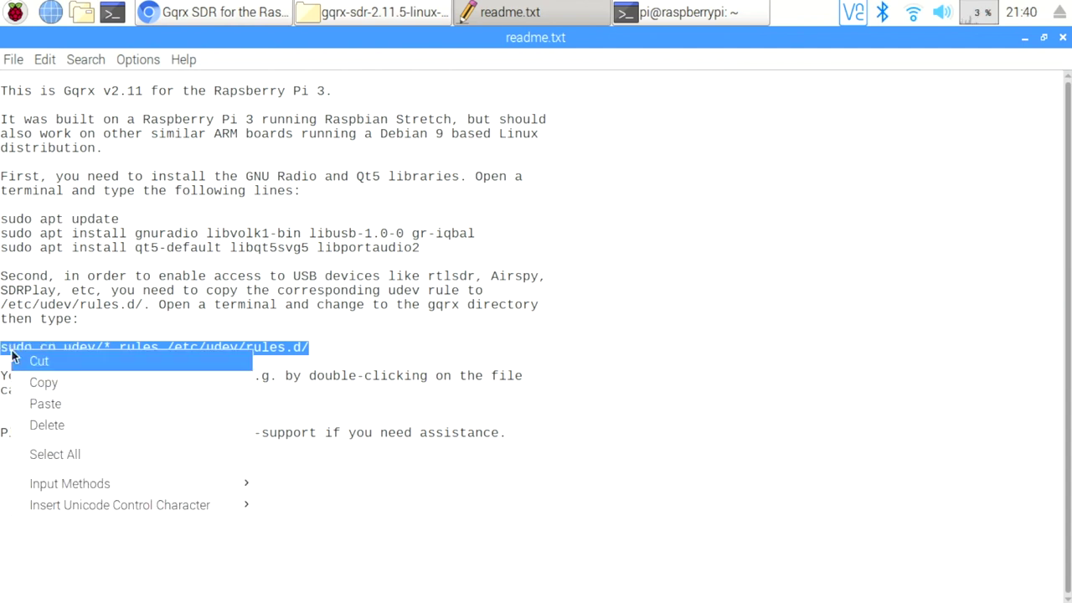
pyautogui.click(58, 383)
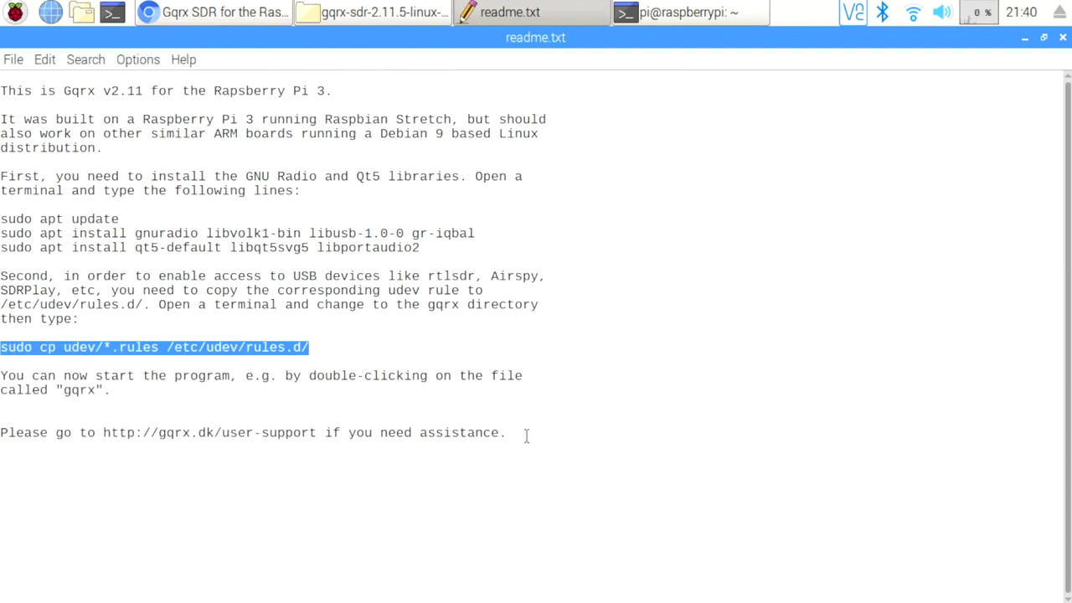
pyautogui.click(602, 416)
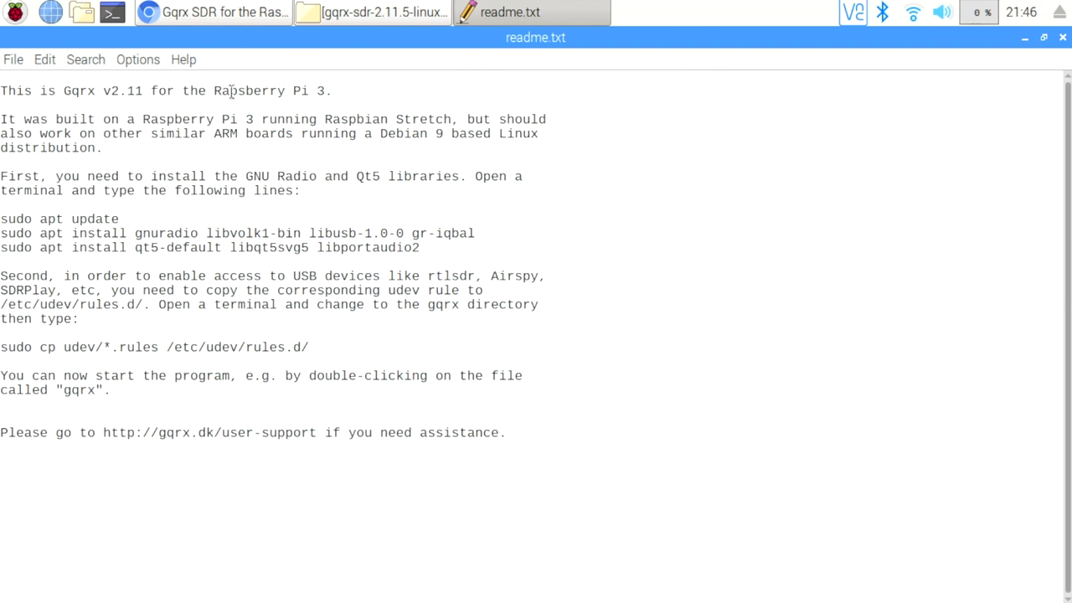
pyautogui.click(112, 12)
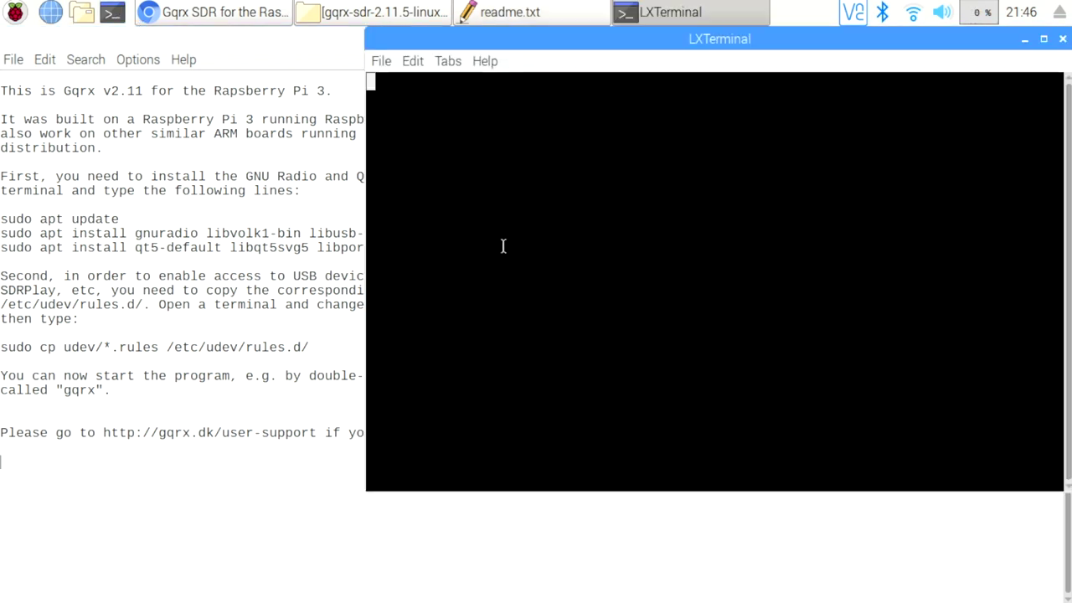
# Step: Change into Downloads, list it, and enter the gqrx-sdr-2.11.5-linux-rpi3 folder
pyautogui.write('cd ')
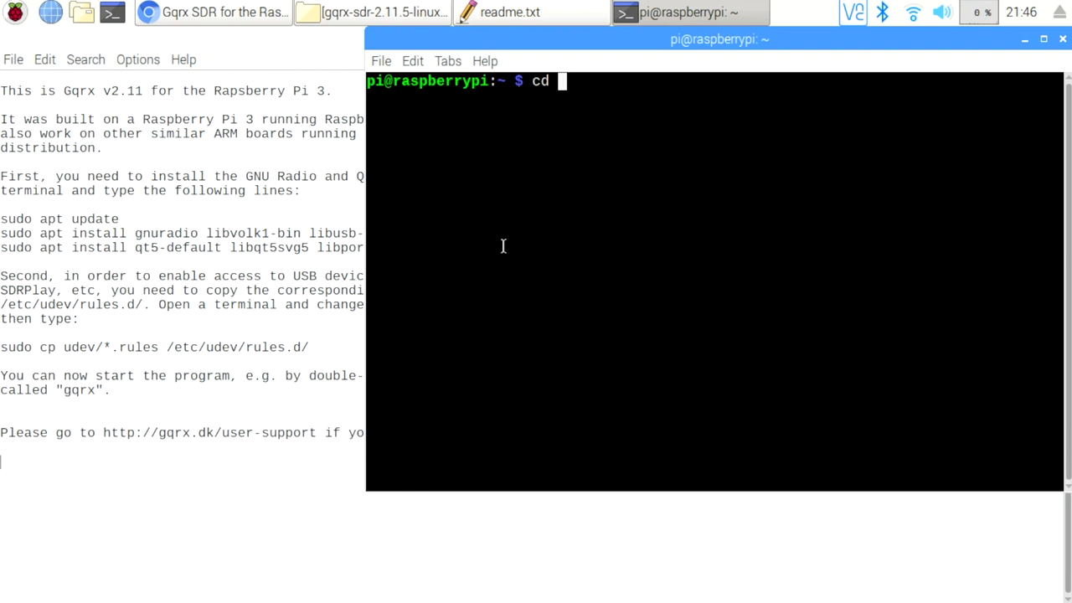
pyautogui.write('Downloads')
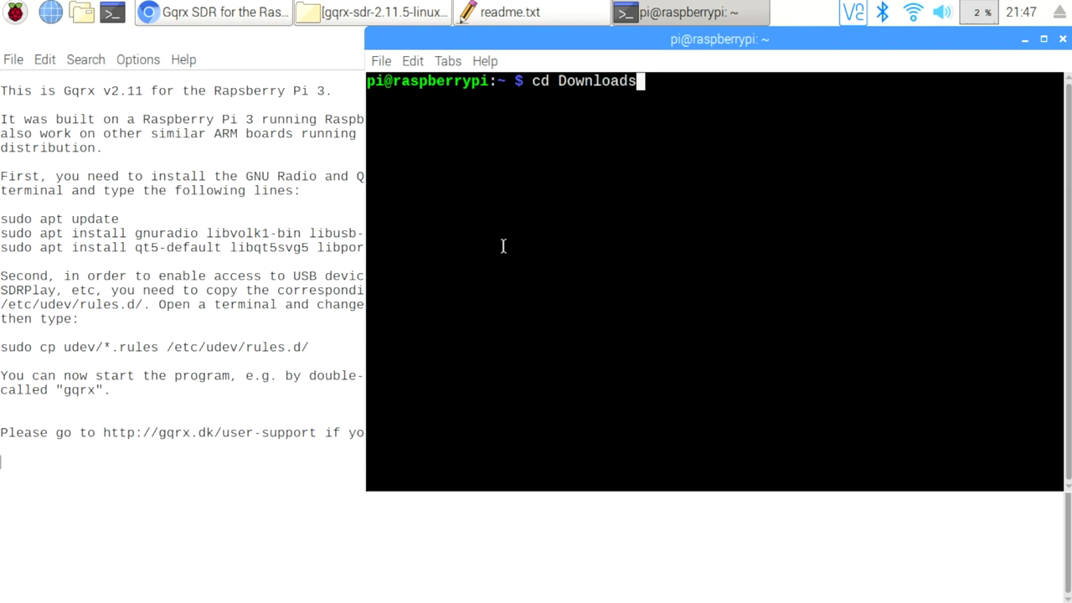
pyautogui.press('Return')
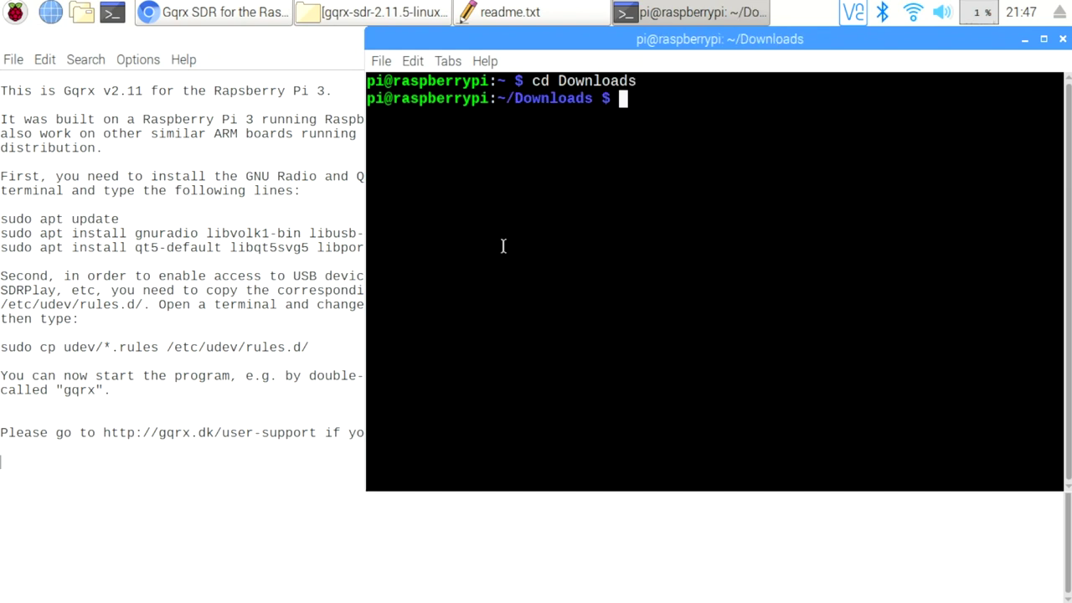
pyautogui.write('ls')
pyautogui.press('Return')
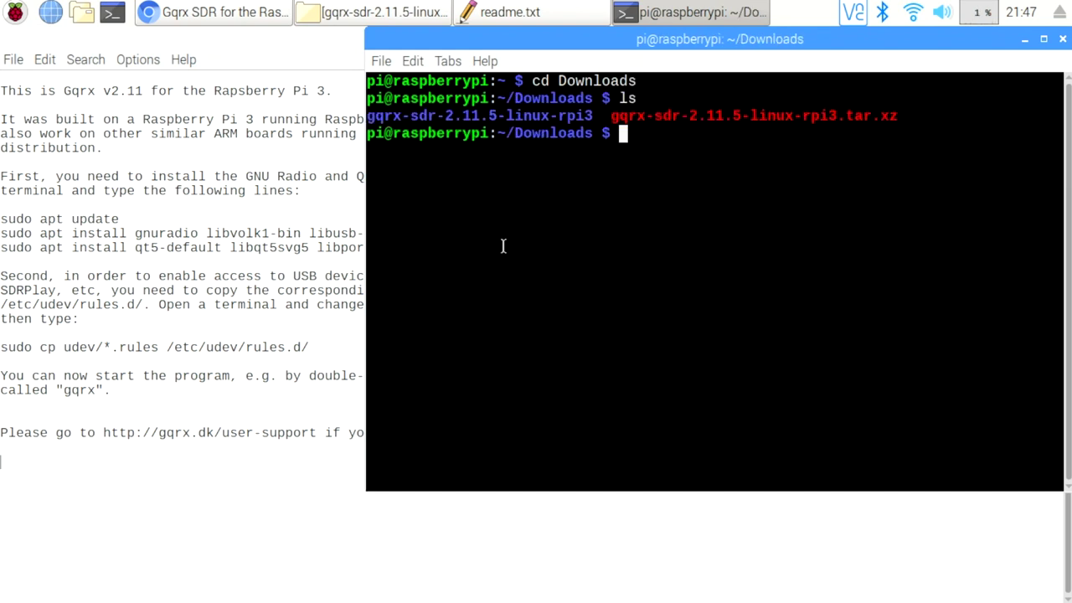
pyautogui.write('cd gqrx-sdr-2.11.5-linux-rpi3')
pyautogui.press('Return')
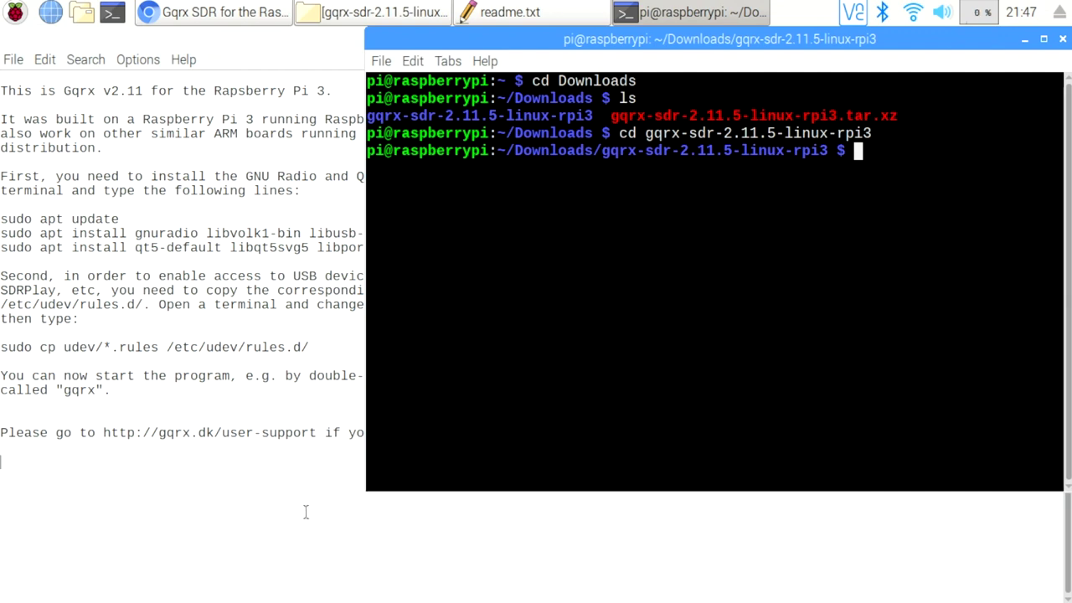
# Step: Paste and run 'sudo cp udev/*.rules /etc/udev/rules.d/', then clear the screen
pyautogui.tripleClick(337, 346)
pyautogui.click(421, 61)
pyautogui.click(426, 101)
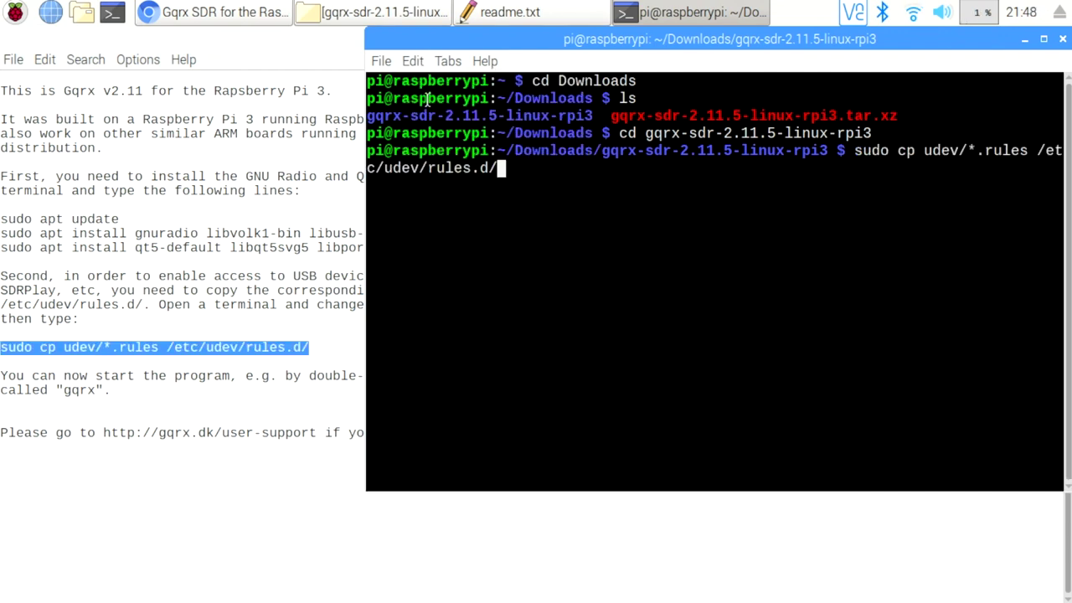
pyautogui.press('Return')
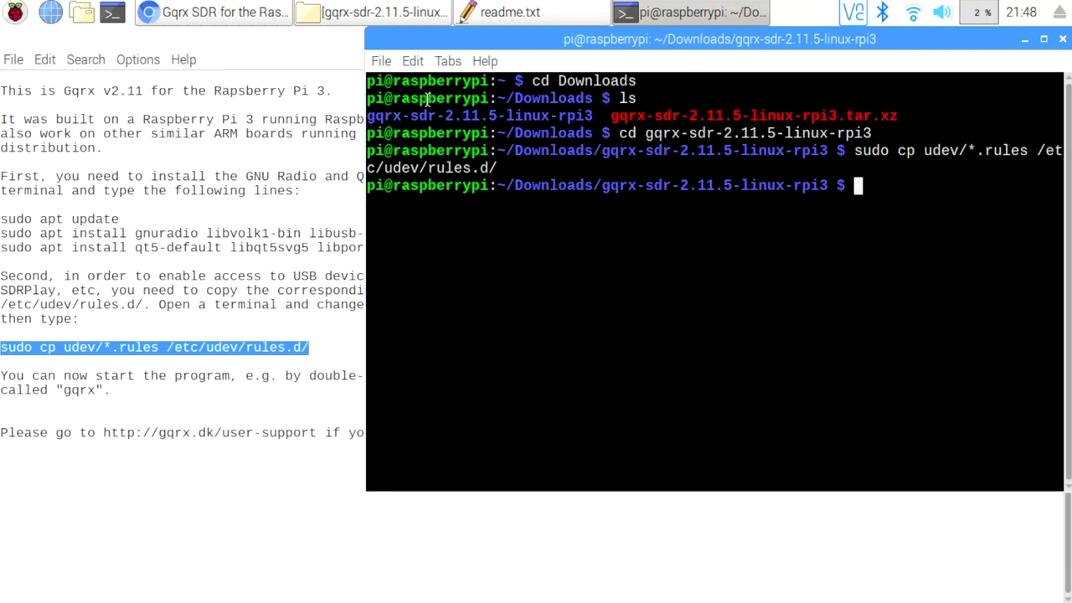
pyautogui.write('clear')
pyautogui.press('Return')
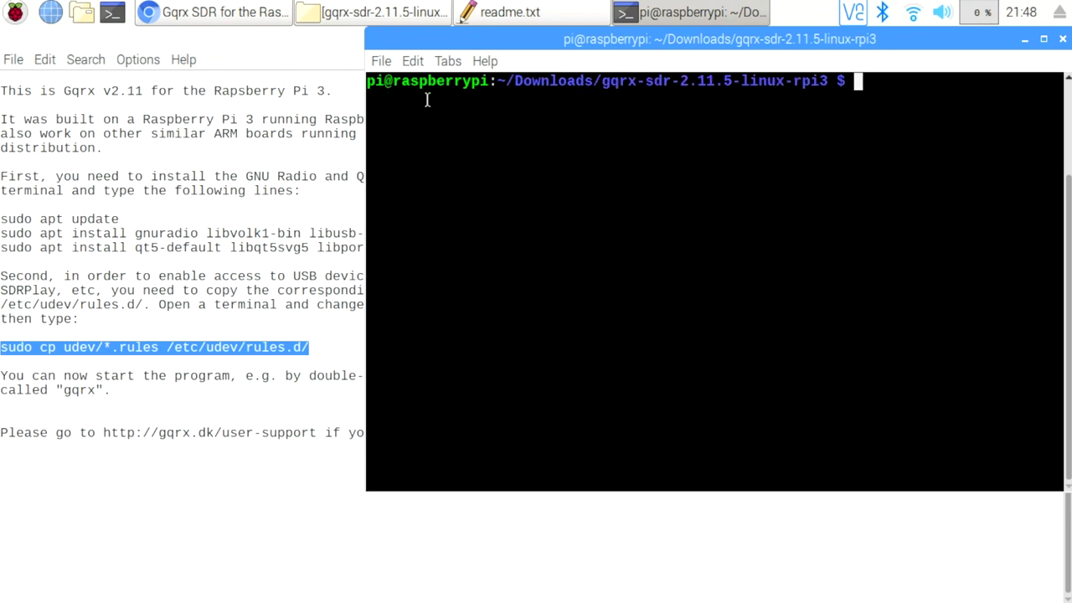
pyautogui.write('./')
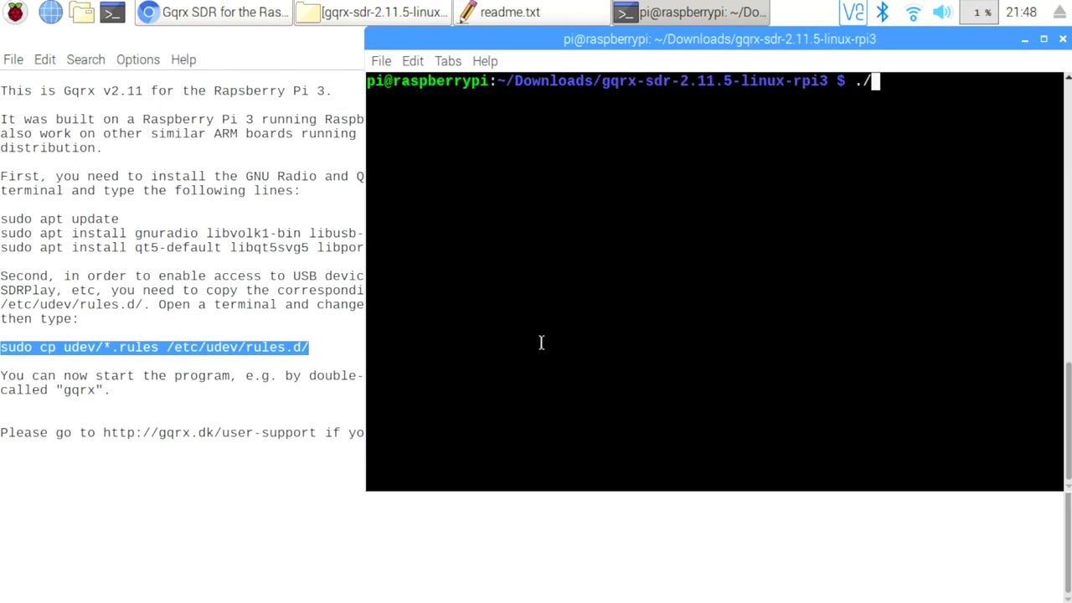
pyautogui.write('gqrx')
# Step: Launch ./gqrx, accept the default I/O device configuration, and maximize the Gqrx window
pyautogui.press('Return')
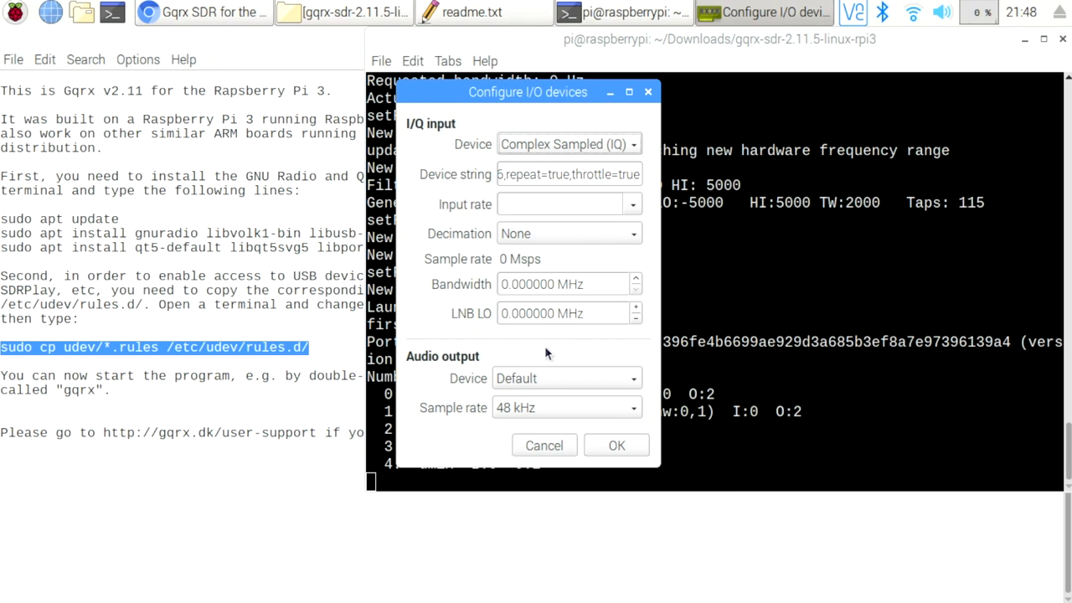
pyautogui.click(617, 452)
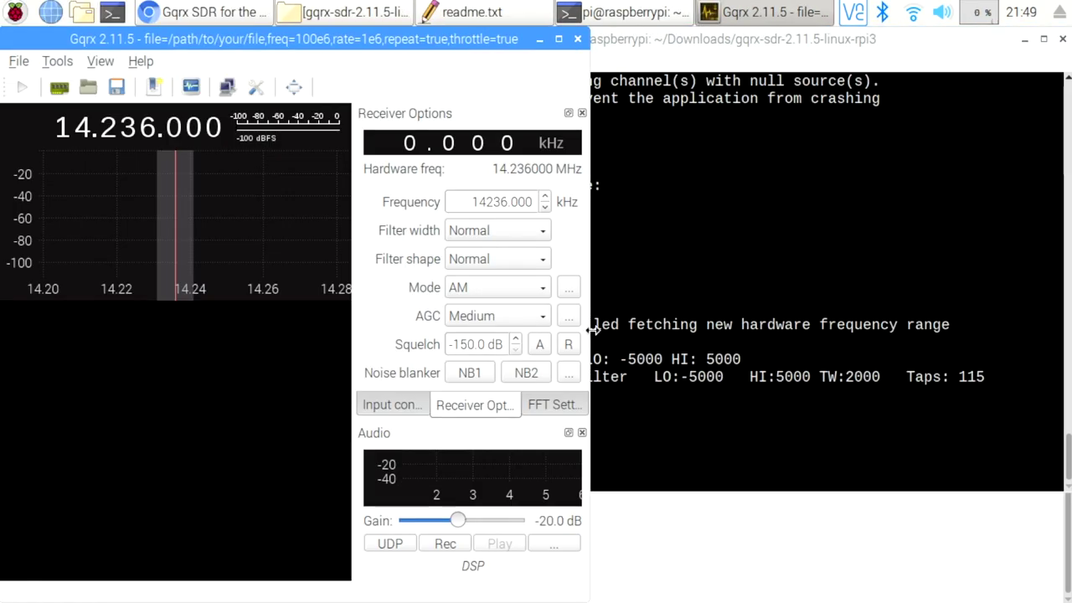
pyautogui.click(559, 39)
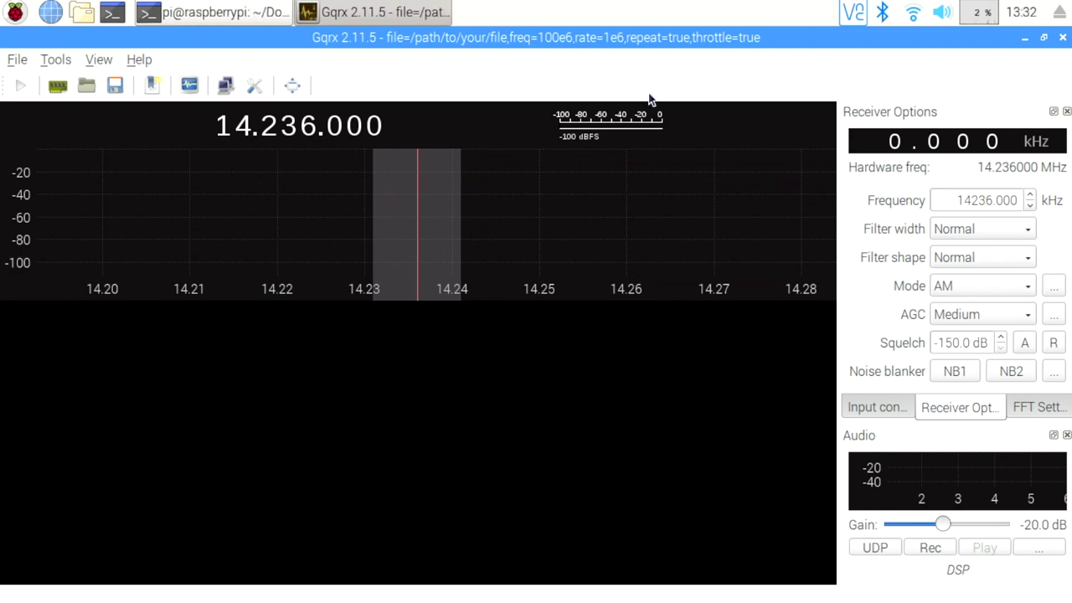
# Step: Set the input device to the Realtek RTL2838UHIDIR dongle and start DSP processing
pyautogui.click(20, 60)
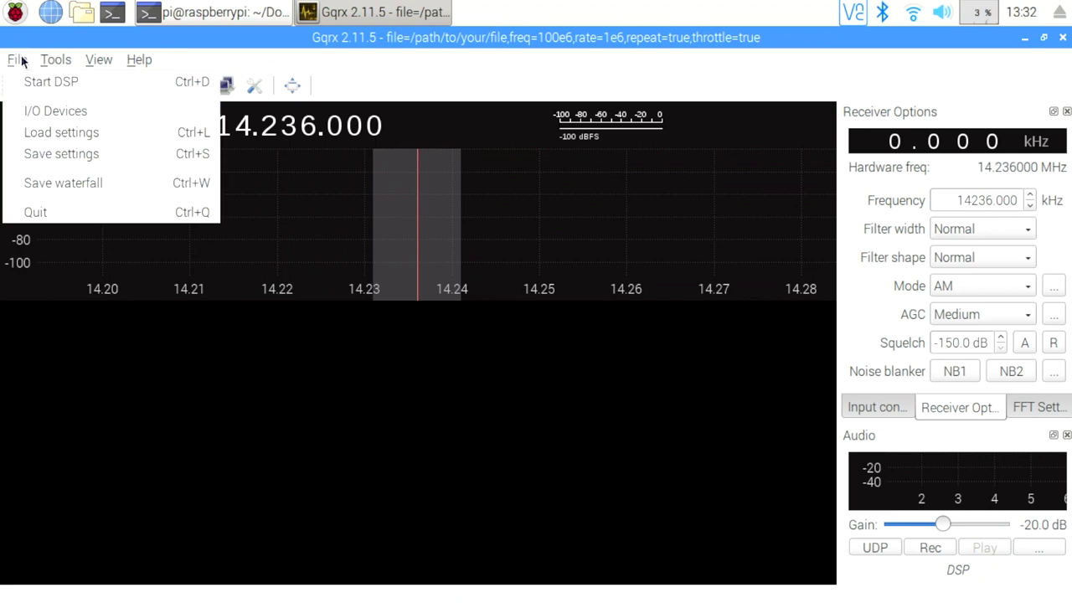
pyautogui.click(53, 111)
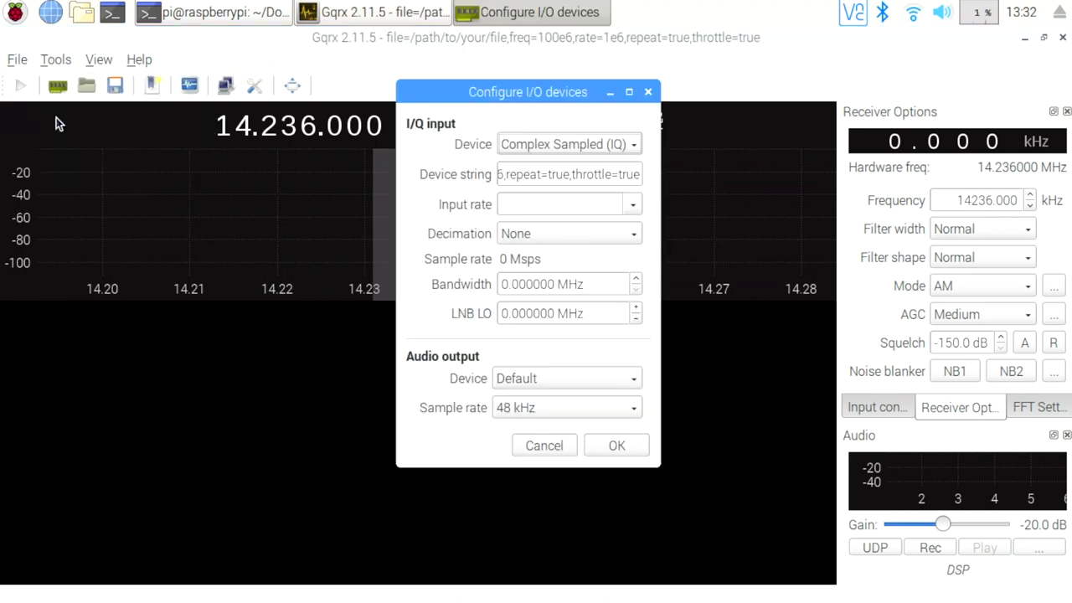
pyautogui.click(637, 145)
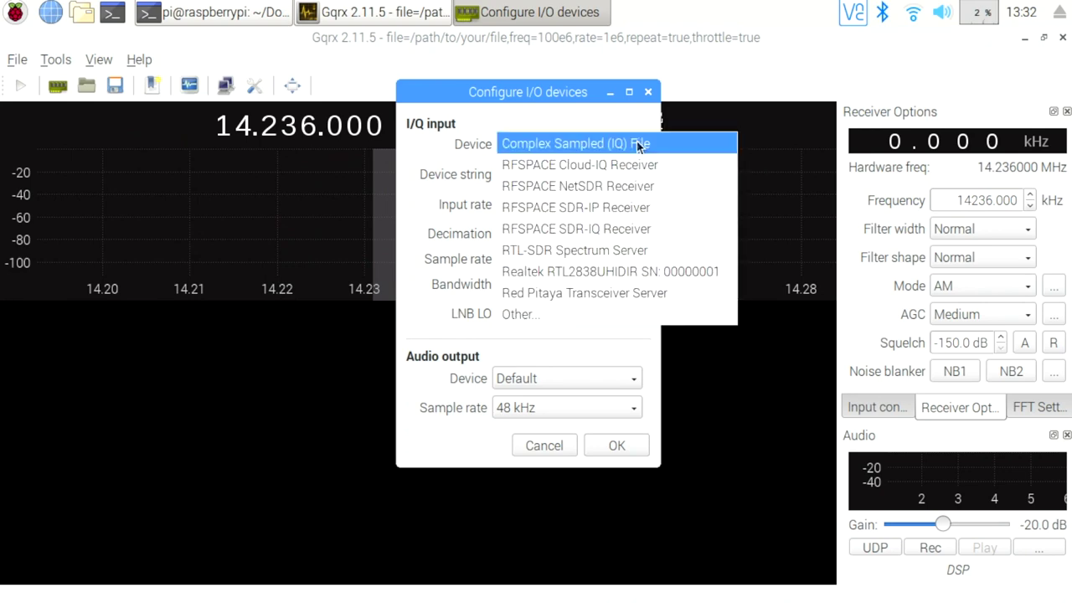
pyautogui.click(633, 277)
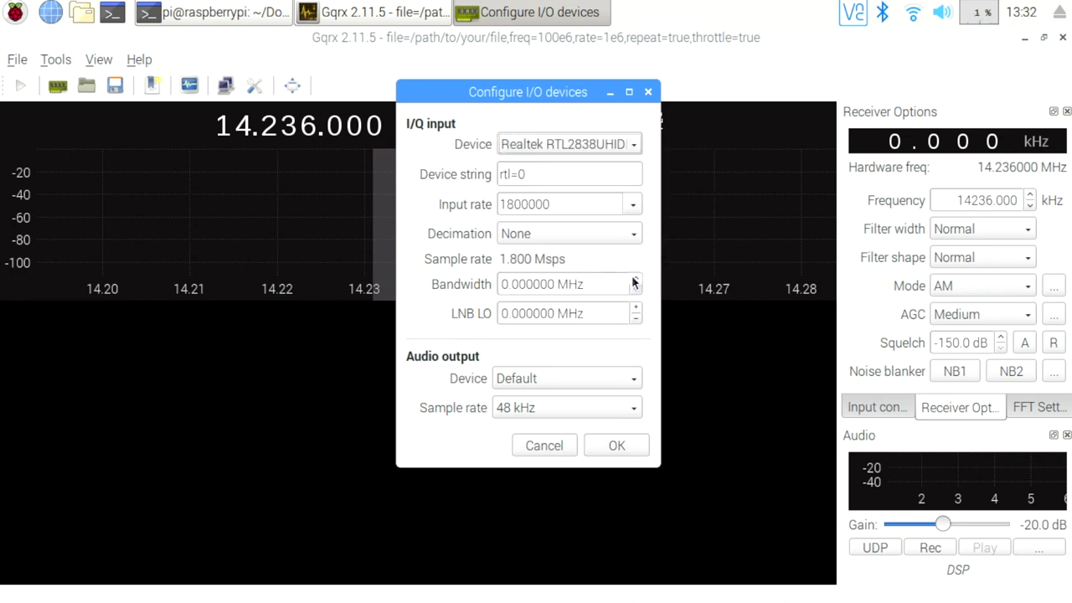
pyautogui.click(626, 446)
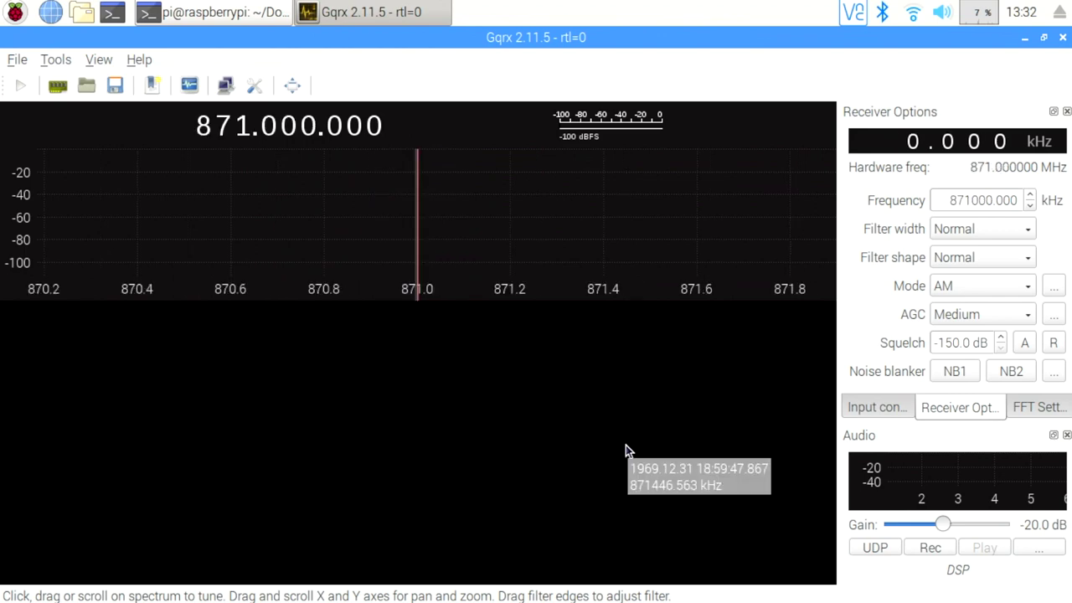
pyautogui.click(24, 86)
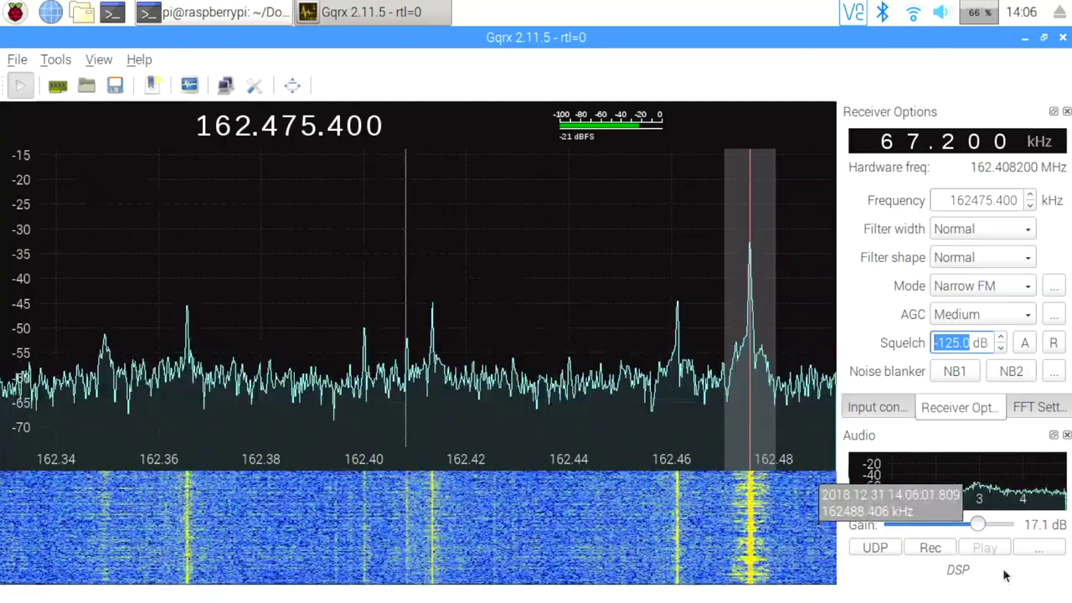
# Step: Raise the audio gain slider to about 27.7 dB
pyautogui.moveTo(980, 524); pyautogui.dragTo(987, 524)
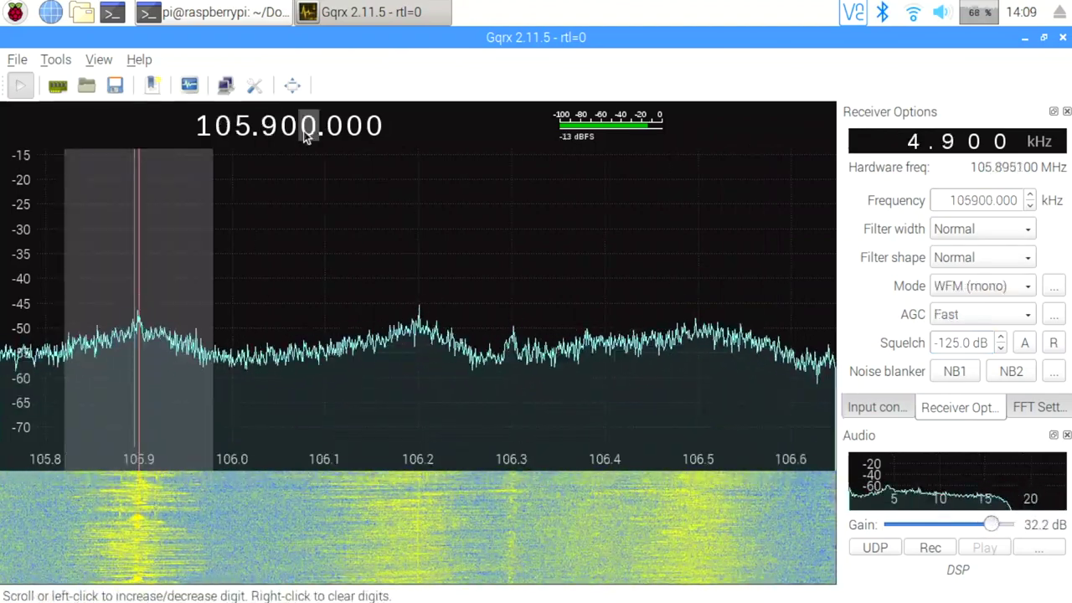